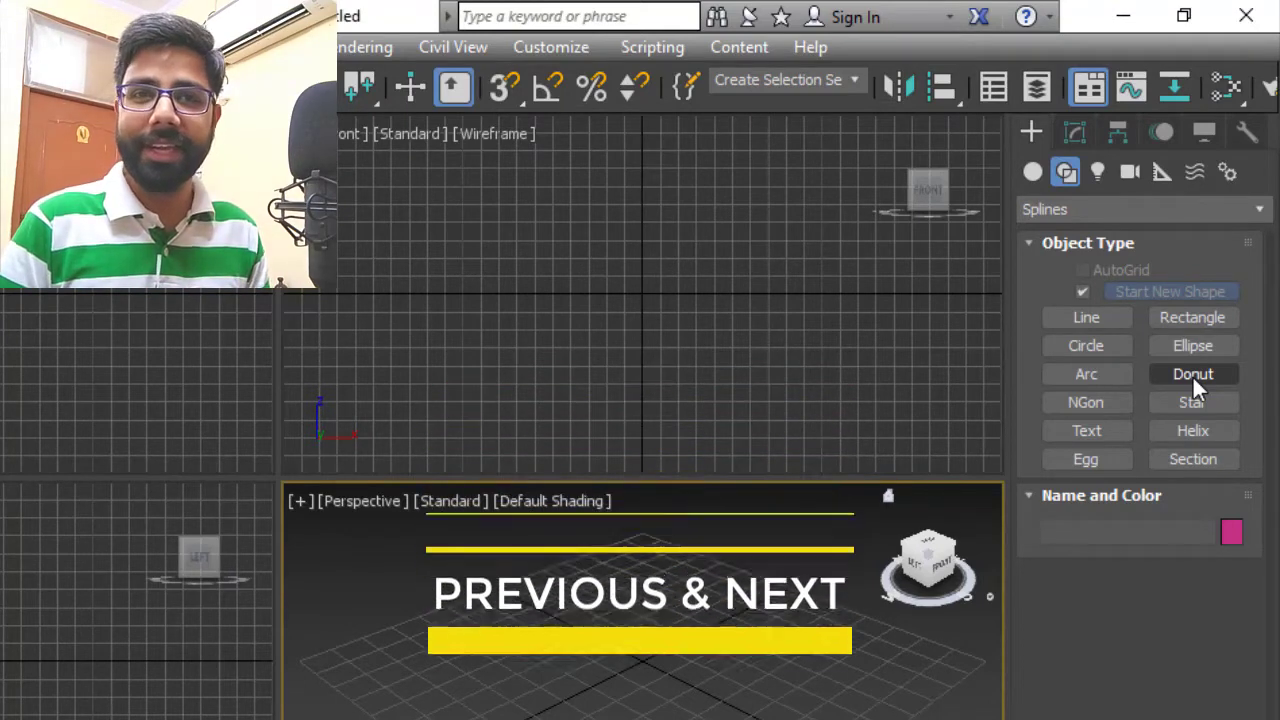
Draw a donut spline in the Front viewport centred on the origin, with outer radius about 47.4 and inner radius about 21.8.
{"action": "left_click", "coordinate": [1192, 375]}
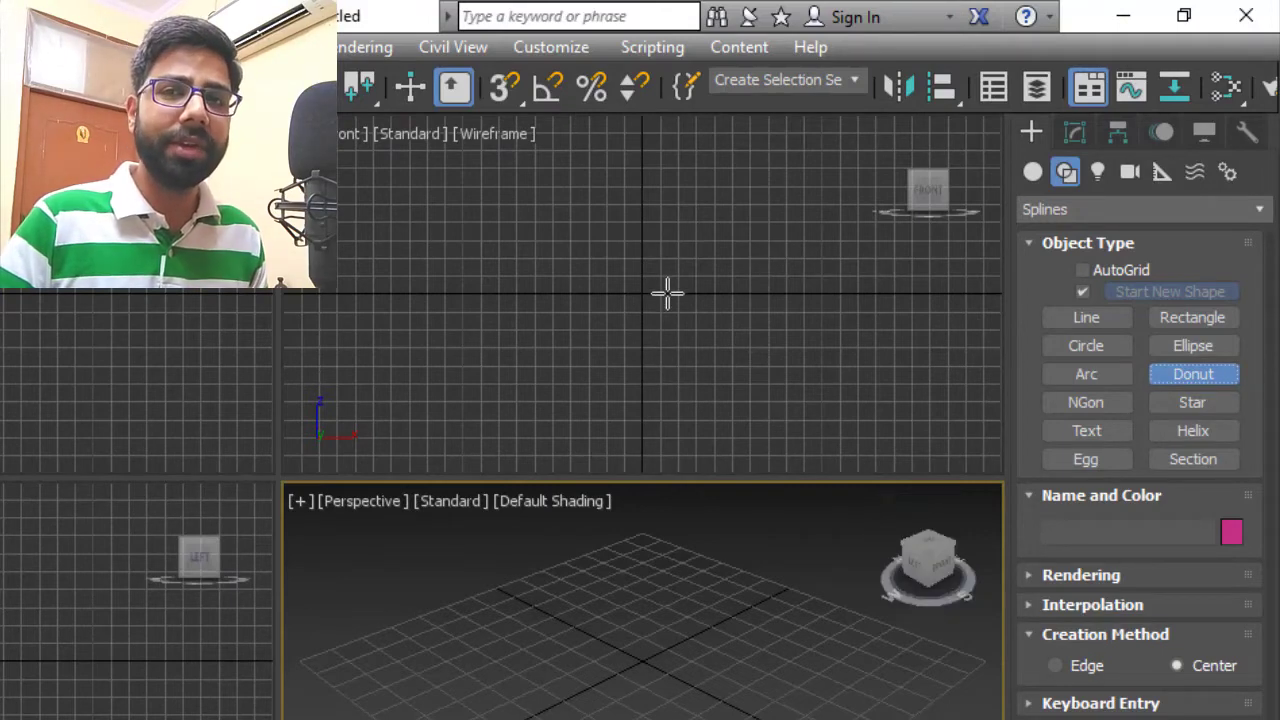
{"action": "left_click_drag", "start_coordinate": [640, 293], "coordinate": [725, 292]}
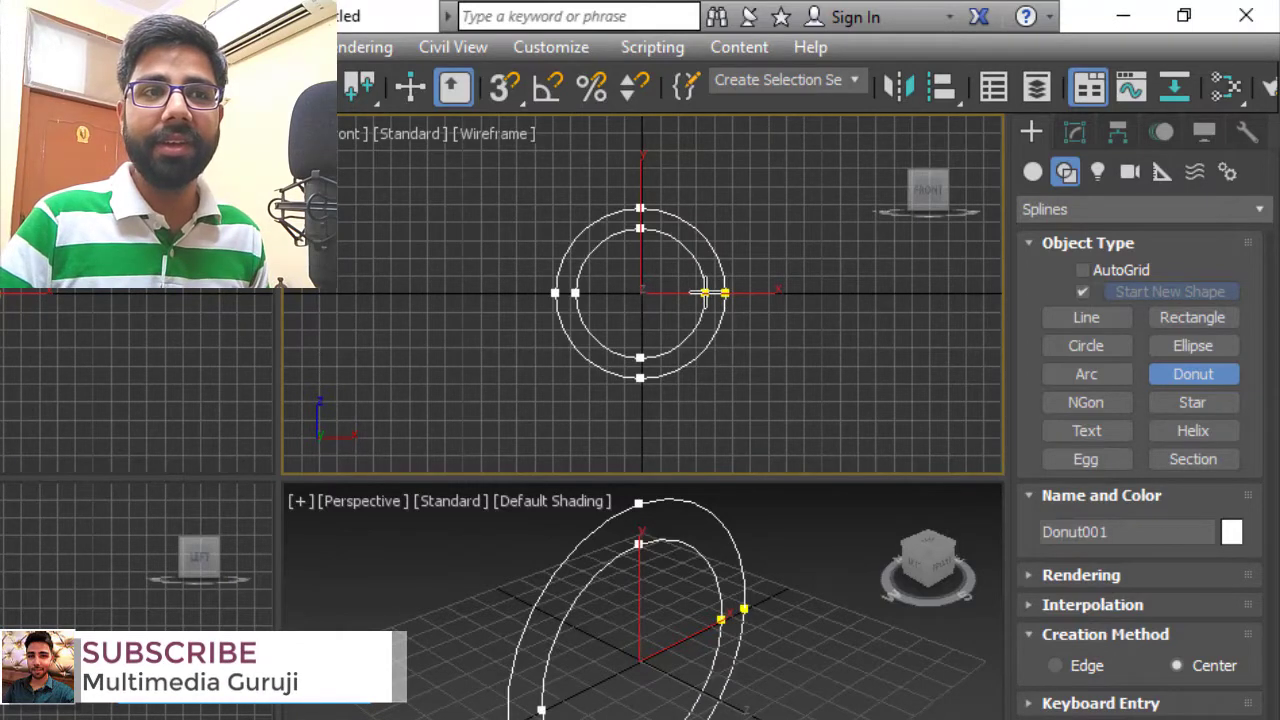
{"action": "left_click", "coordinate": [680, 292]}
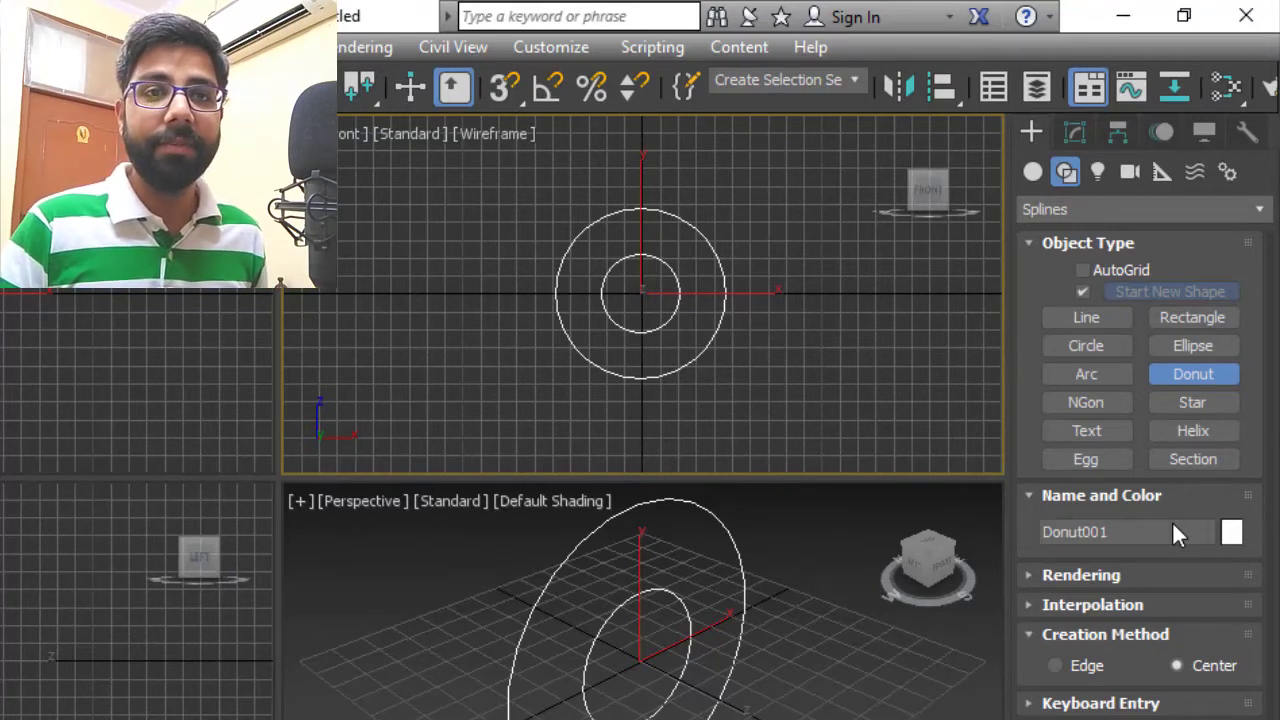
Enable the donut spline's thickness in both the renderer and the viewport.
{"action": "left_click", "coordinate": [1078, 132]}
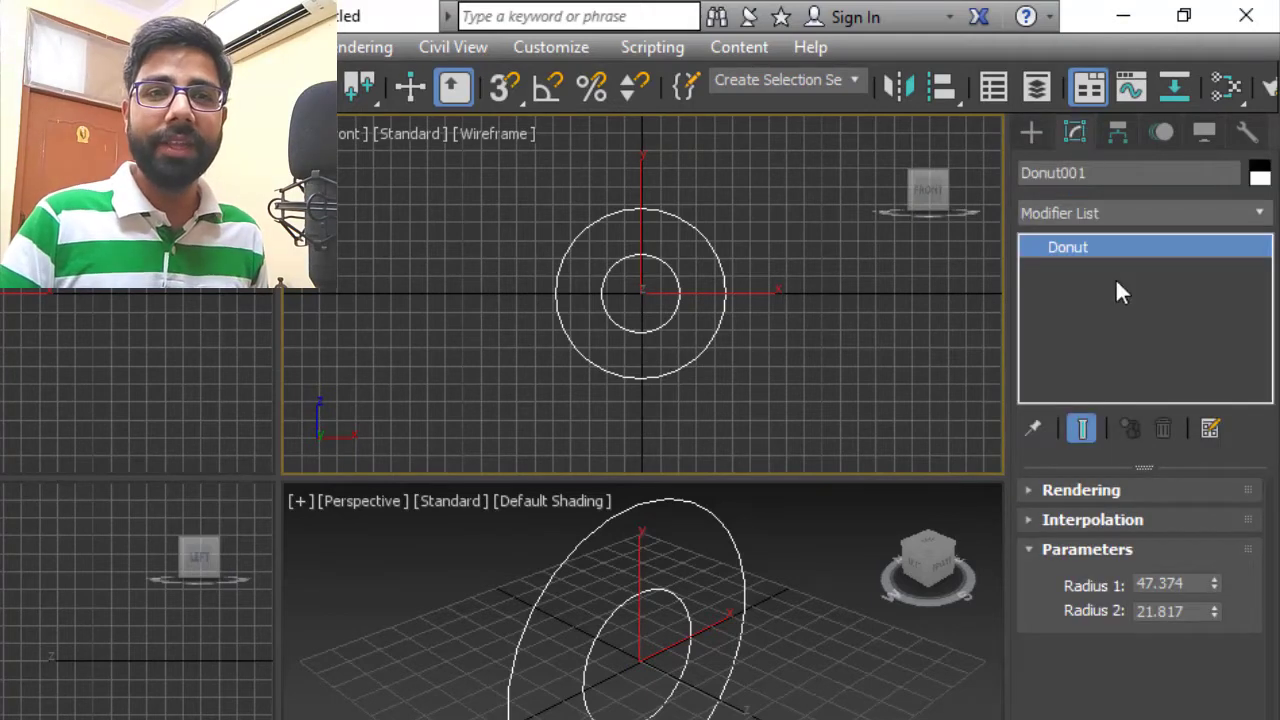
{"action": "left_click", "coordinate": [1161, 489]}
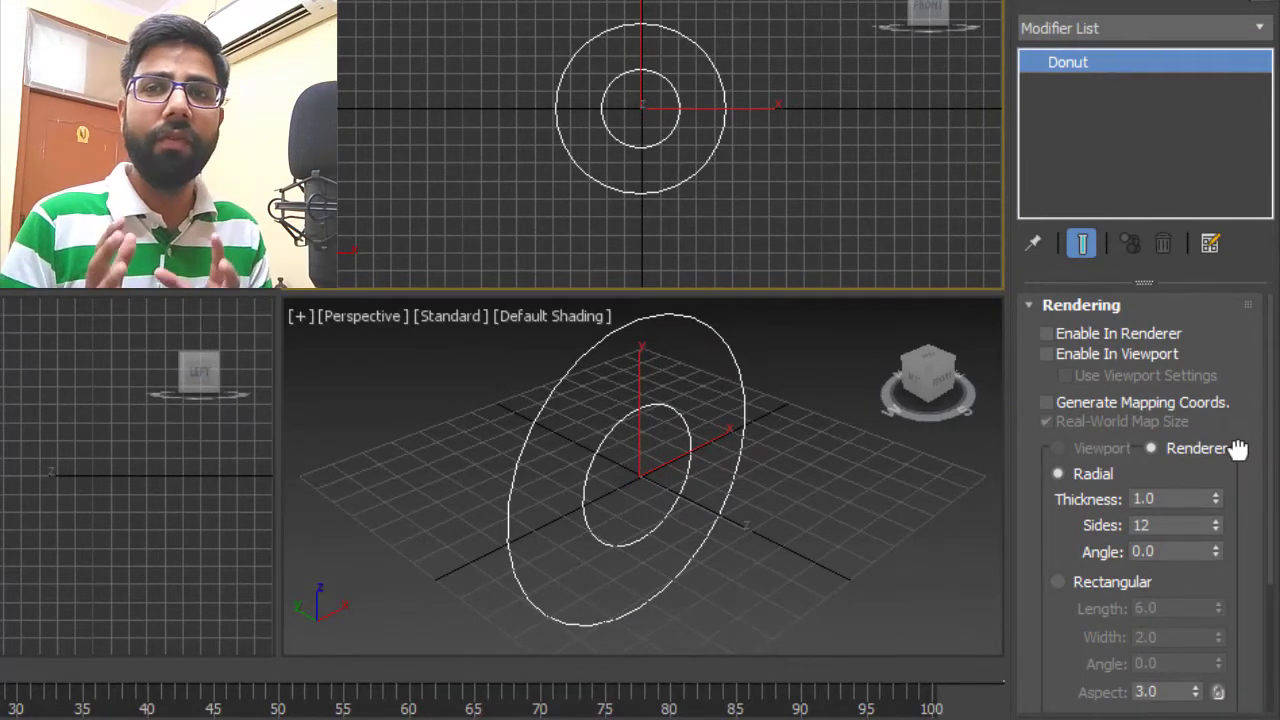
{"action": "left_click", "coordinate": [1046, 334]}
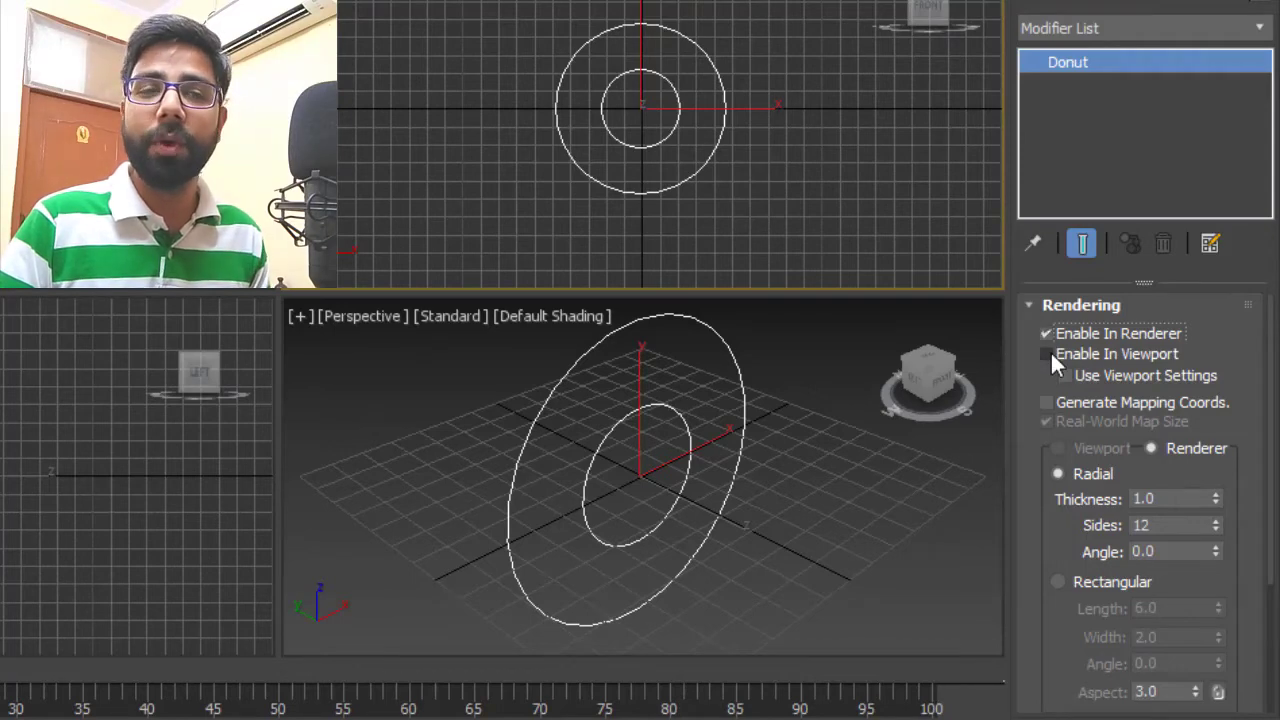
{"action": "left_click", "coordinate": [1047, 355]}
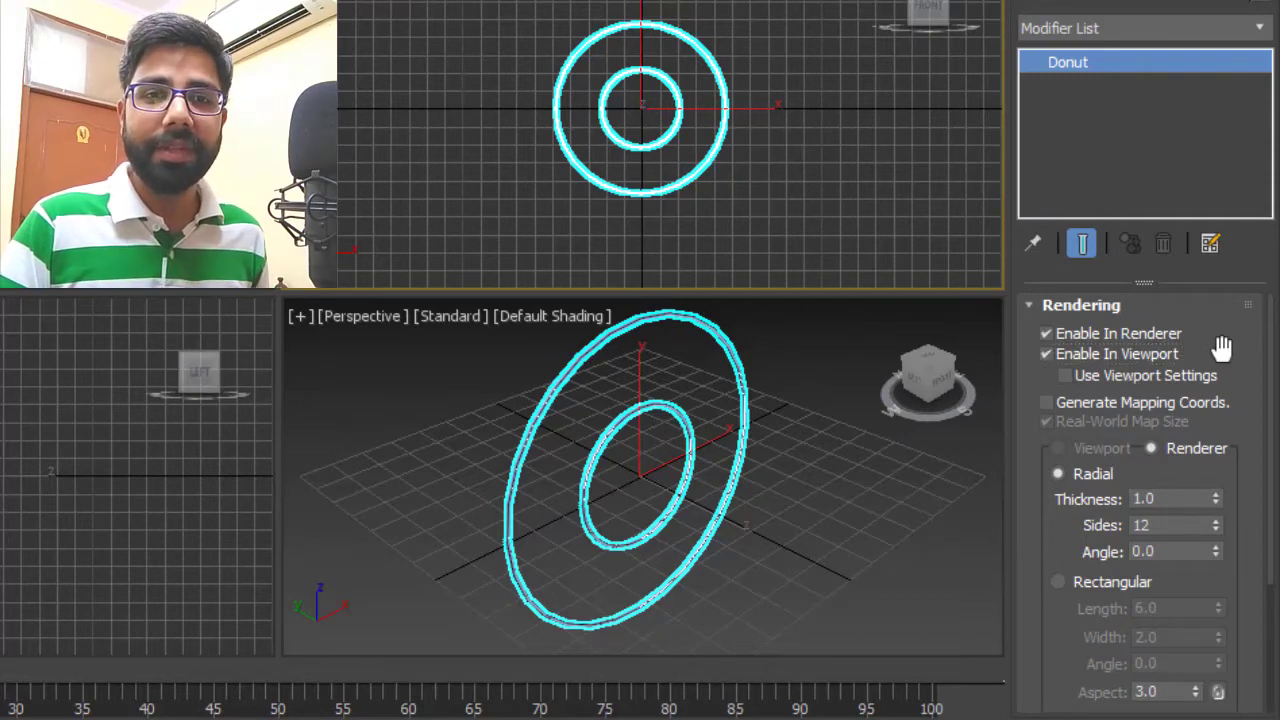
Set the donut's radial rendering thickness to 4.52.
{"action": "left_click_drag", "start_coordinate": [1223, 346], "coordinate": [1227, 243]}
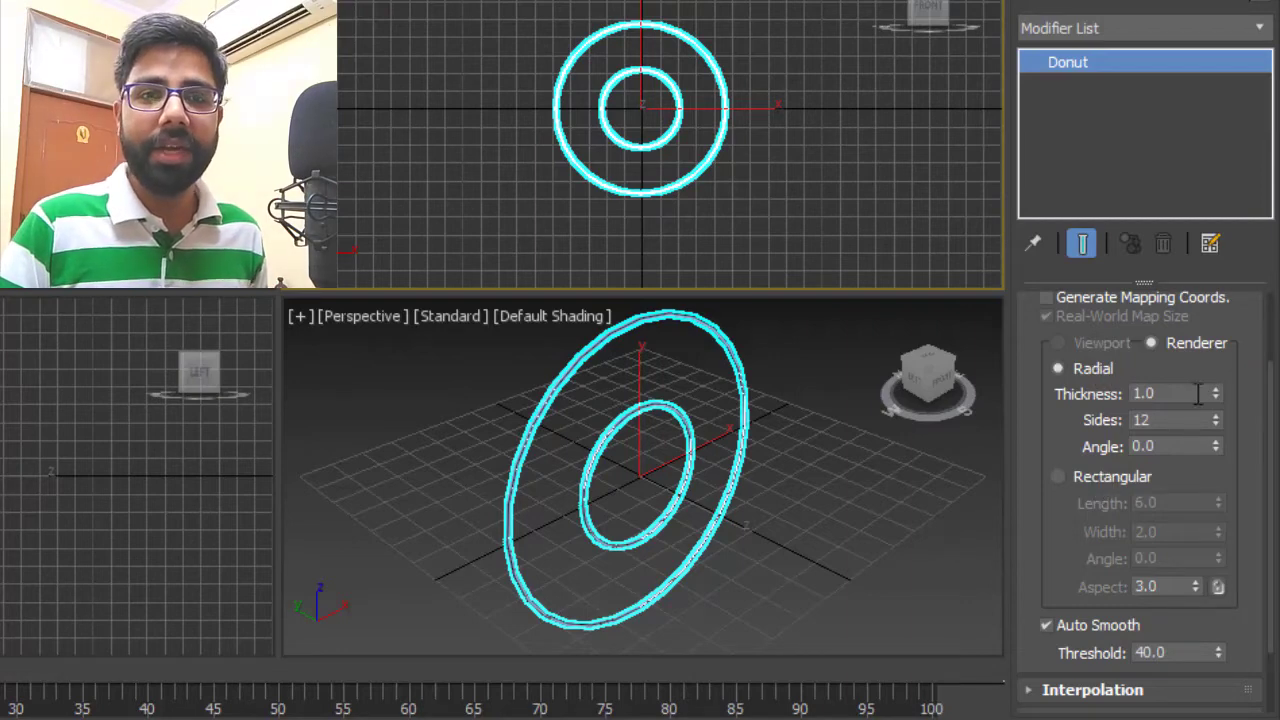
{"action": "left_click_drag", "start_coordinate": [1219, 394], "coordinate": [1146, 62]}
{"action": "middle_click_drag", "start_coordinate": [786, 495], "coordinate": [790, 413], "text": "alt"}
{"action": "scroll", "coordinate": [757, 414], "scroll_direction": "up", "scroll_amount": 4}
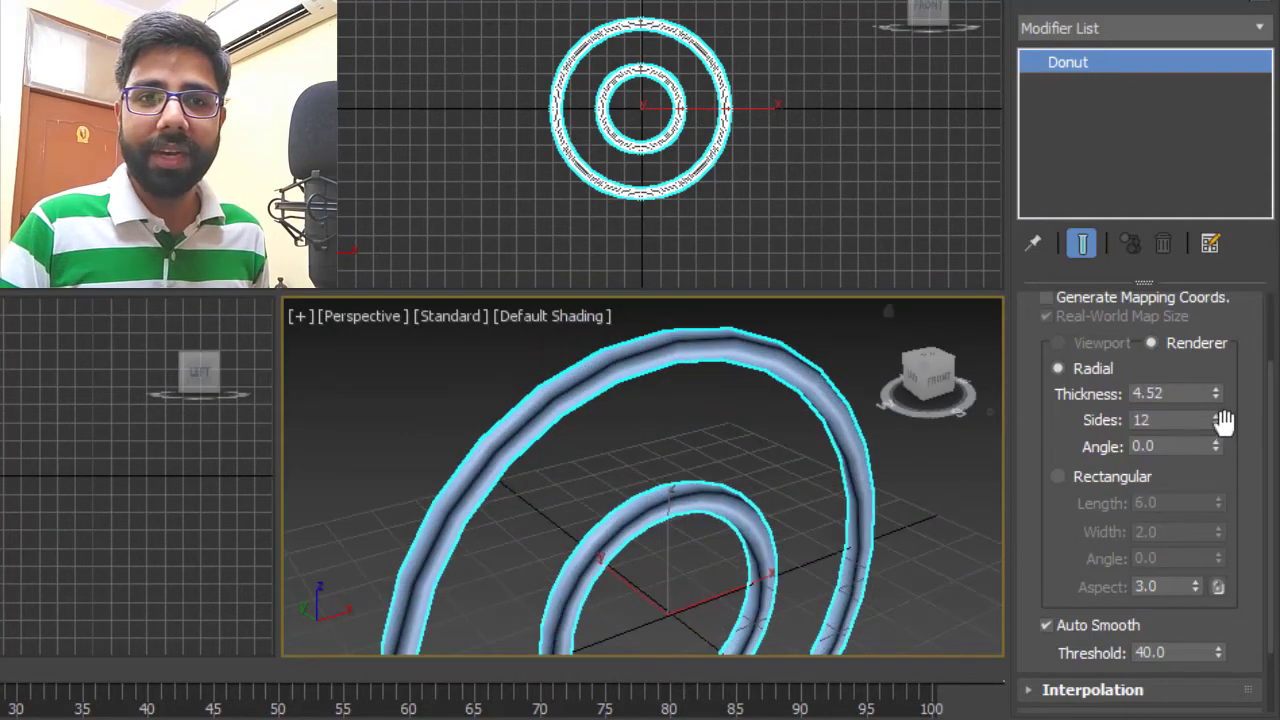
Set the donut's radial sides to 15 and show edged faces in the Perspective viewport.
{"action": "mouse_move", "coordinate": [1216, 420]}
{"action": "left_mouse_down"}
{"action": "mouse_move", "coordinate": [1237, 126]}
{"action": "mouse_move", "coordinate": [1238, 420]}
{"action": "mouse_move", "coordinate": [1237, 408]}
{"action": "left_mouse_up"}
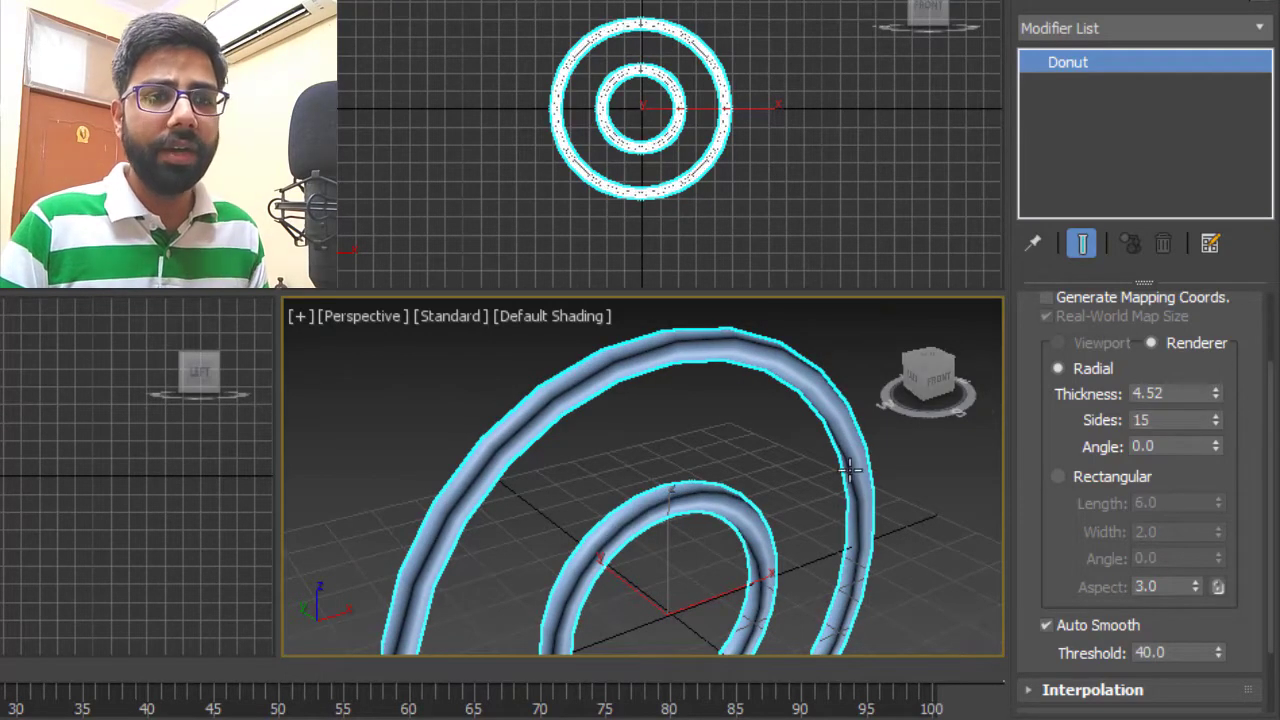
{"action": "middle_click_drag", "start_coordinate": [776, 415], "coordinate": [787, 427]}
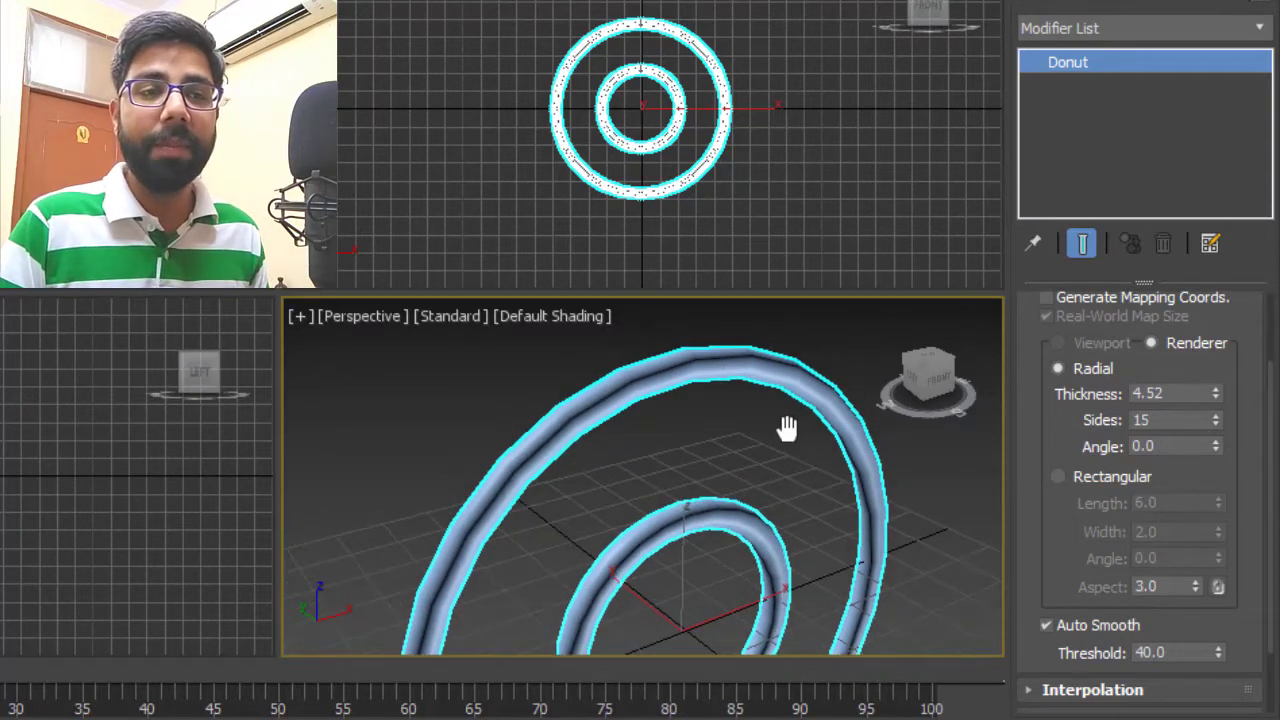
{"action": "key", "text": "F4"}
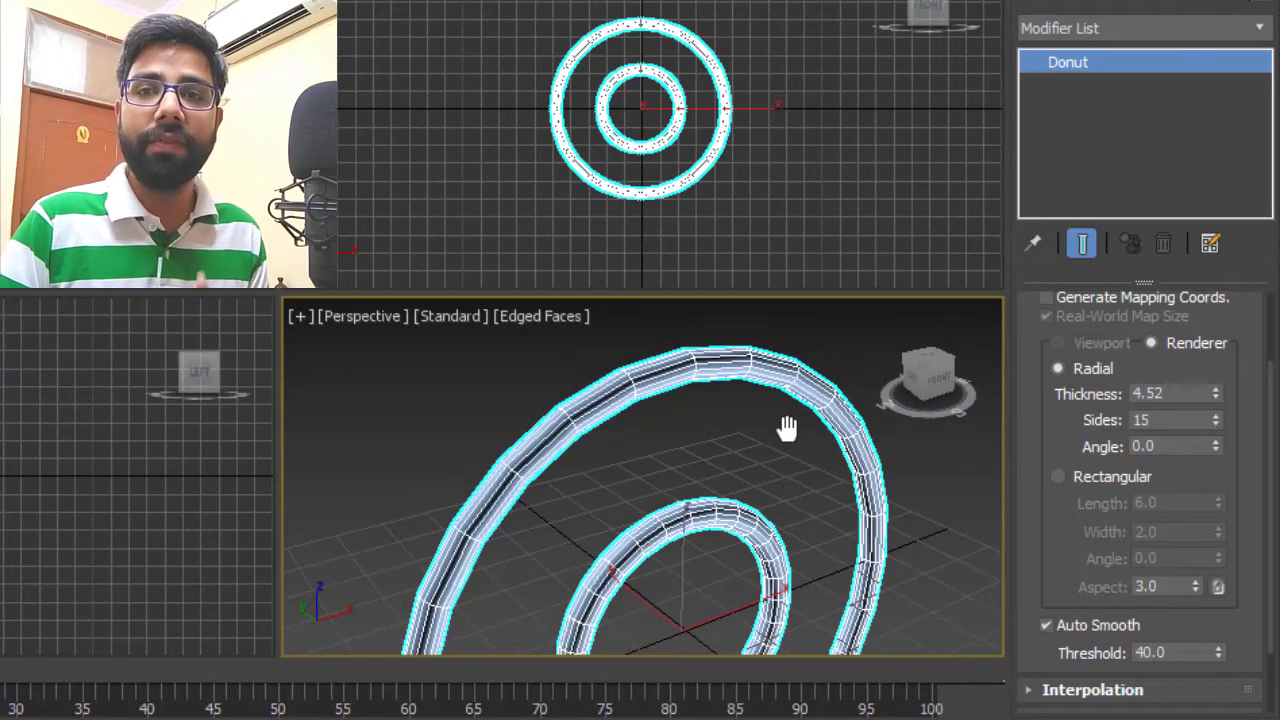
{"action": "scroll", "coordinate": [760, 406], "scroll_direction": "up", "scroll_amount": 6}
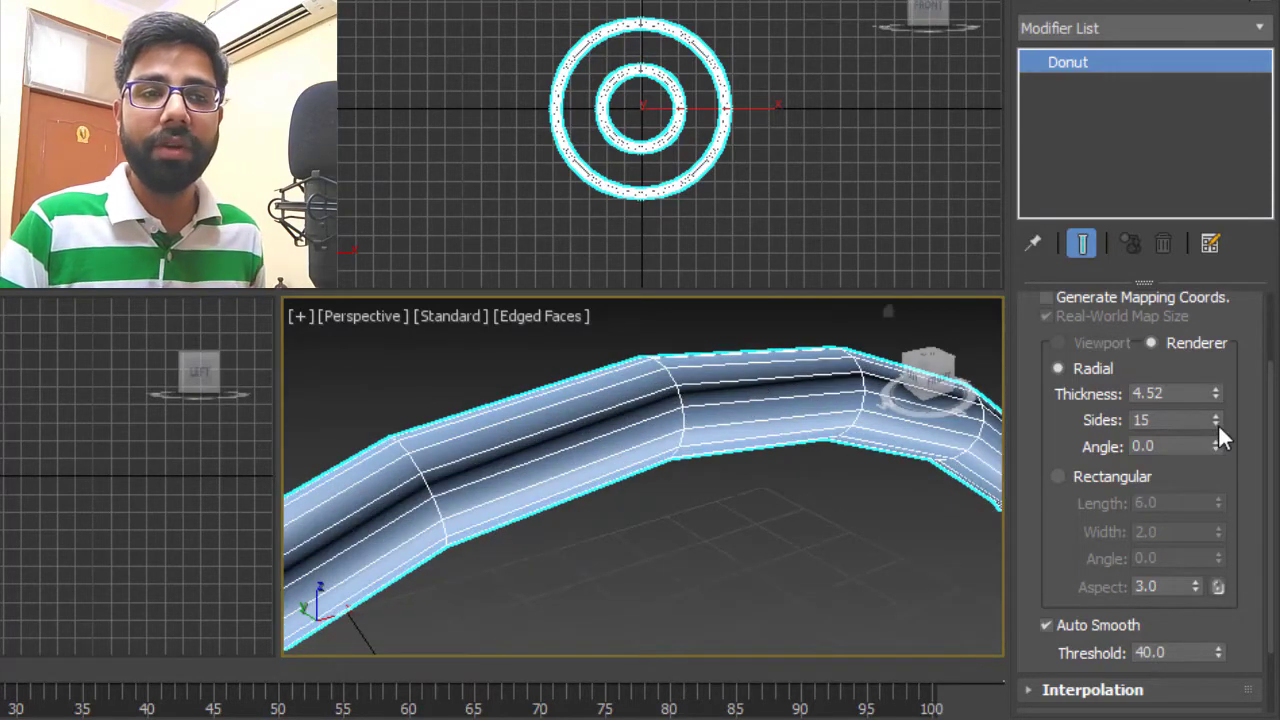
Try 3 sides and 49 sides on the donut's radial cross-section.
{"action": "left_click_drag", "start_coordinate": [1218, 424], "coordinate": [1220, 477]}
{"action": "scroll", "coordinate": [740, 418], "scroll_direction": "down", "scroll_amount": 2}
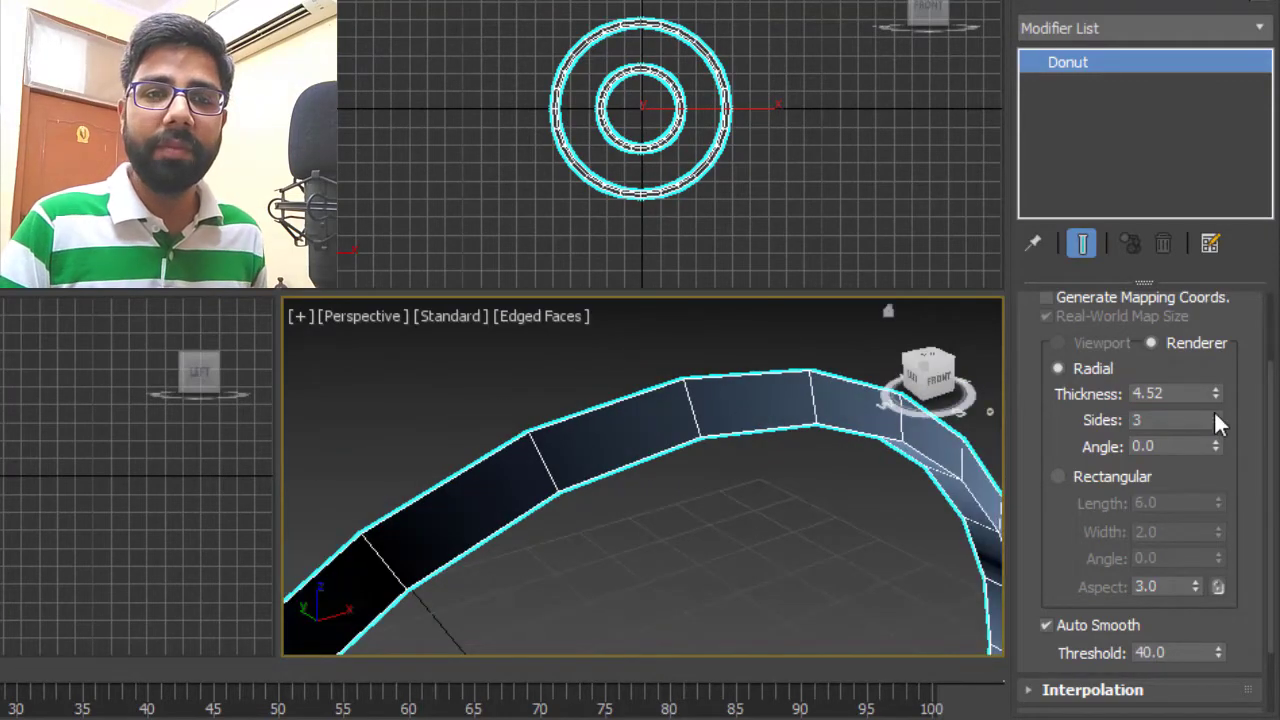
{"action": "left_click_drag", "start_coordinate": [1216, 420], "coordinate": [1212, 308]}
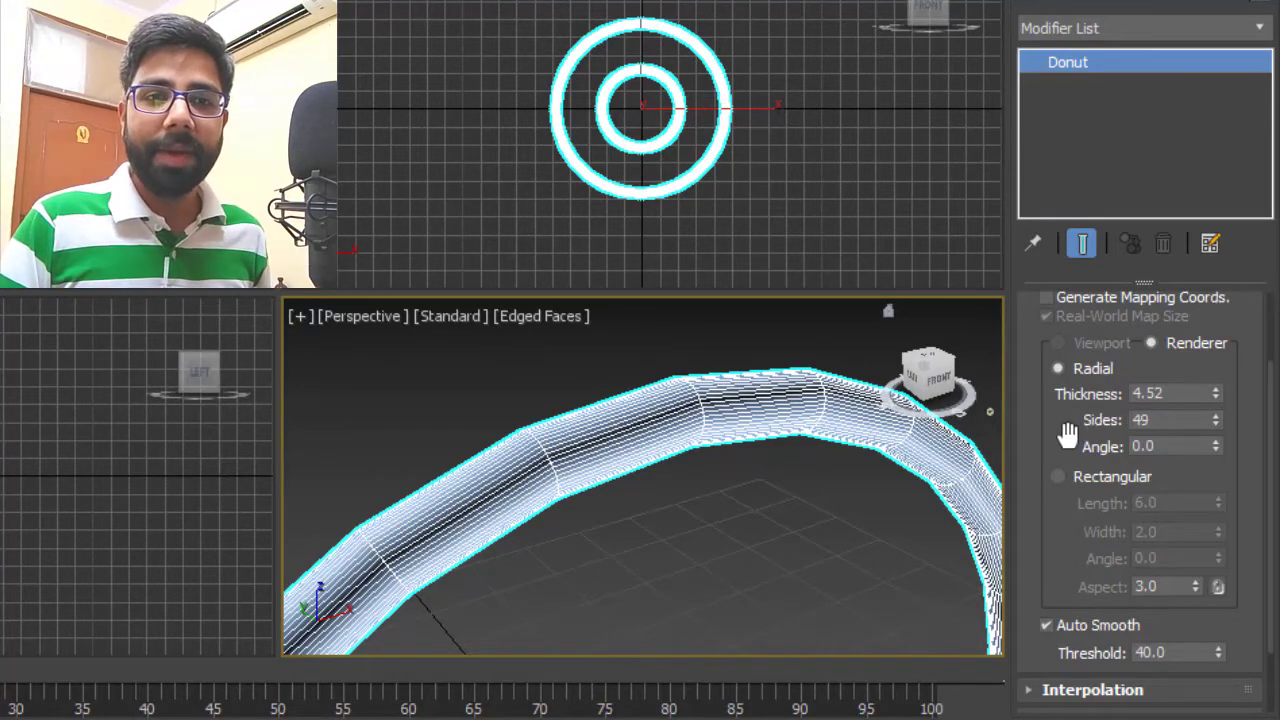
Set the donut's radial cross-section to 3 sides and rotate it to an angle of 90.
{"action": "left_click_drag", "start_coordinate": [1068, 419], "coordinate": [1087, 372]}
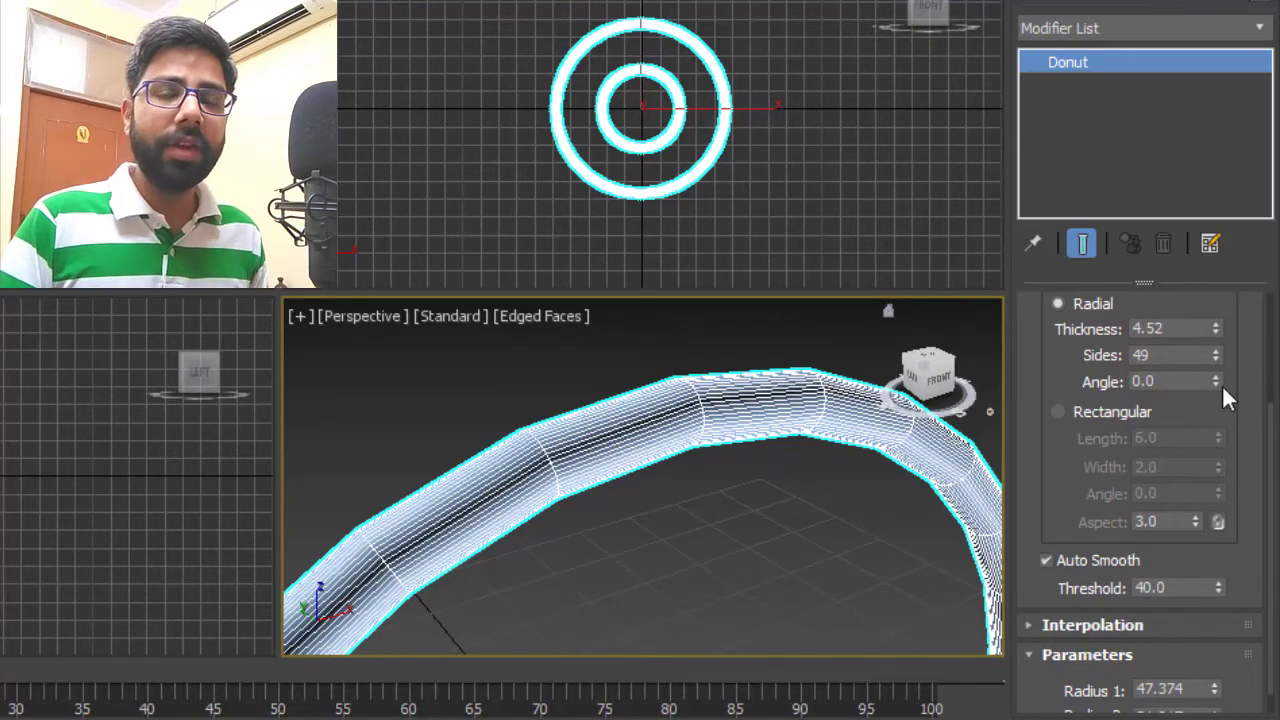
{"action": "double_click", "coordinate": [1162, 355]}
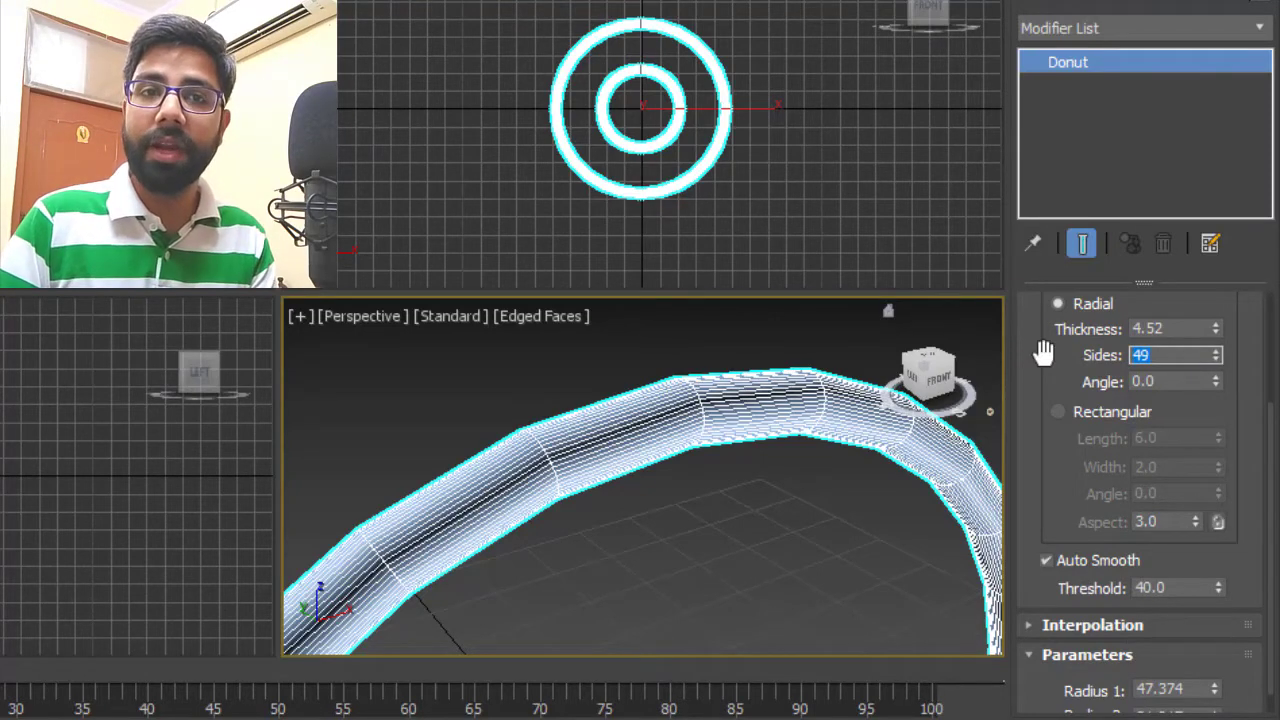
{"action": "type", "text": "3"}
{"action": "key", "text": "Return"}
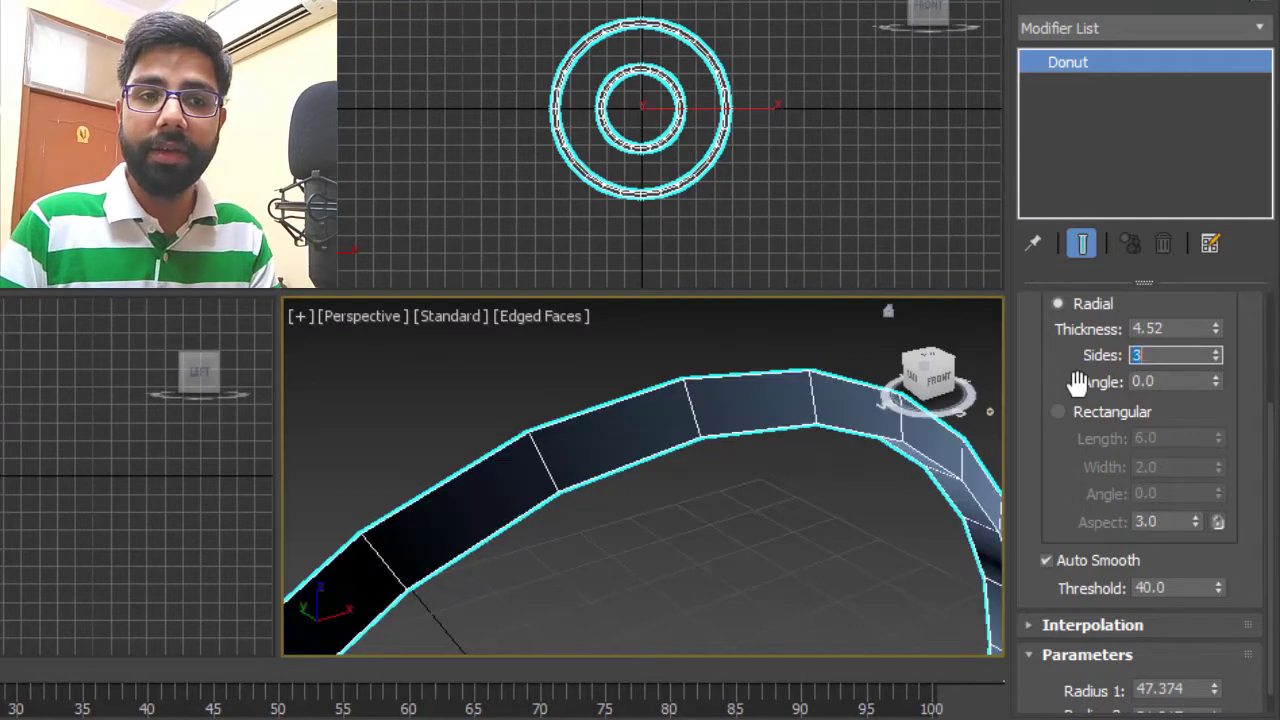
{"action": "left_click_drag", "start_coordinate": [1217, 381], "coordinate": [766, 712]}
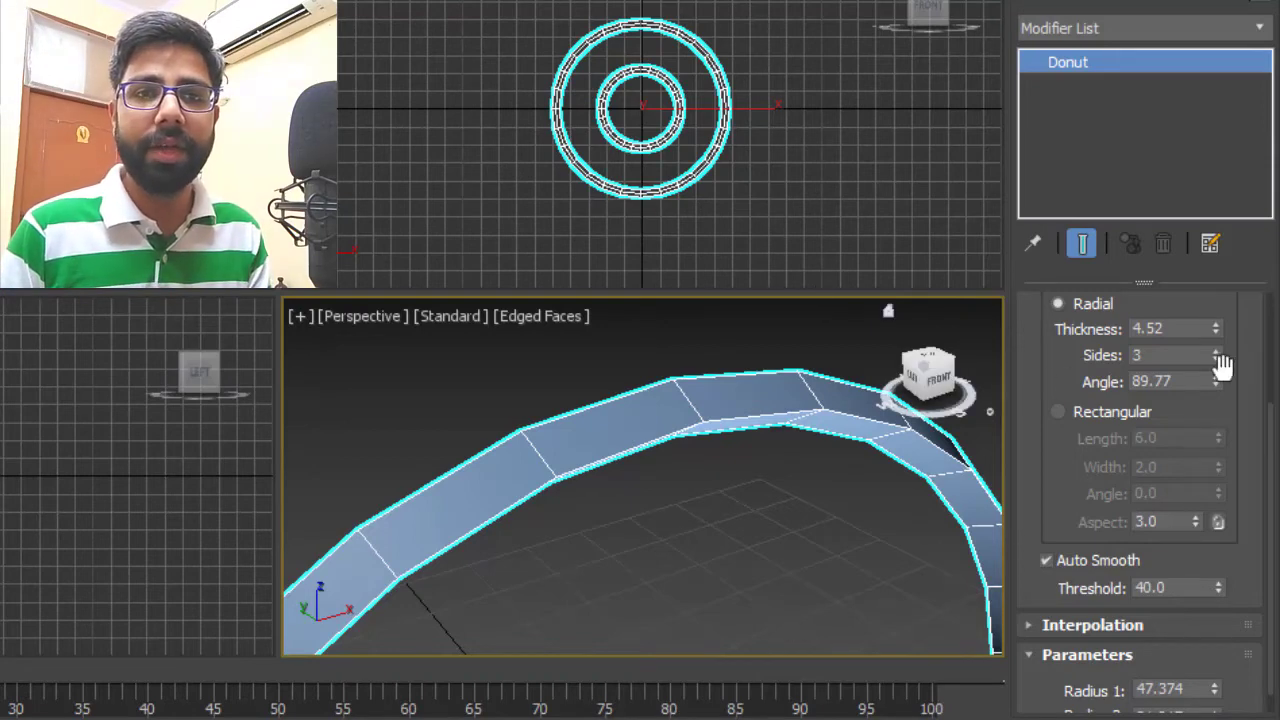
{"action": "left_click", "coordinate": [1170, 381]}
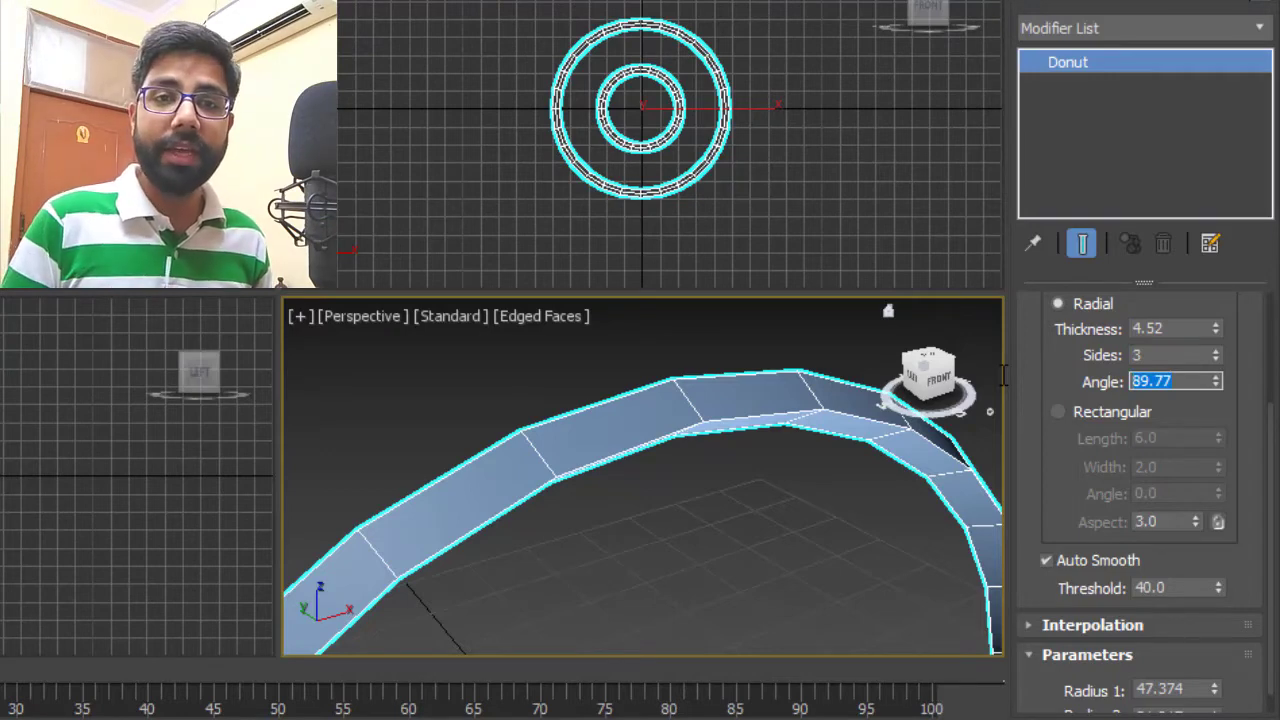
{"action": "type", "text": "90"}
{"action": "key", "text": "Return"}
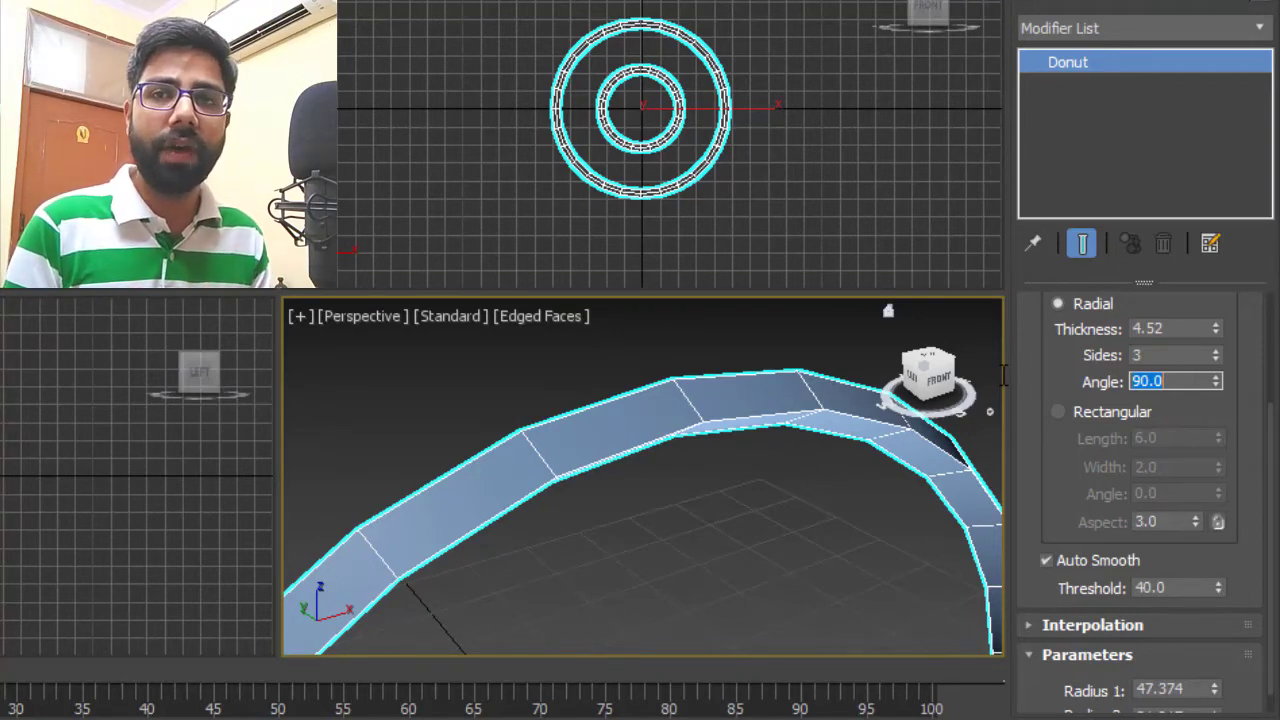
Increase the radial cross-section to 30 sides and set its thickness to 8.136.
{"action": "left_click", "coordinate": [1217, 351]}
{"action": "left_click", "coordinate": [1217, 351]}
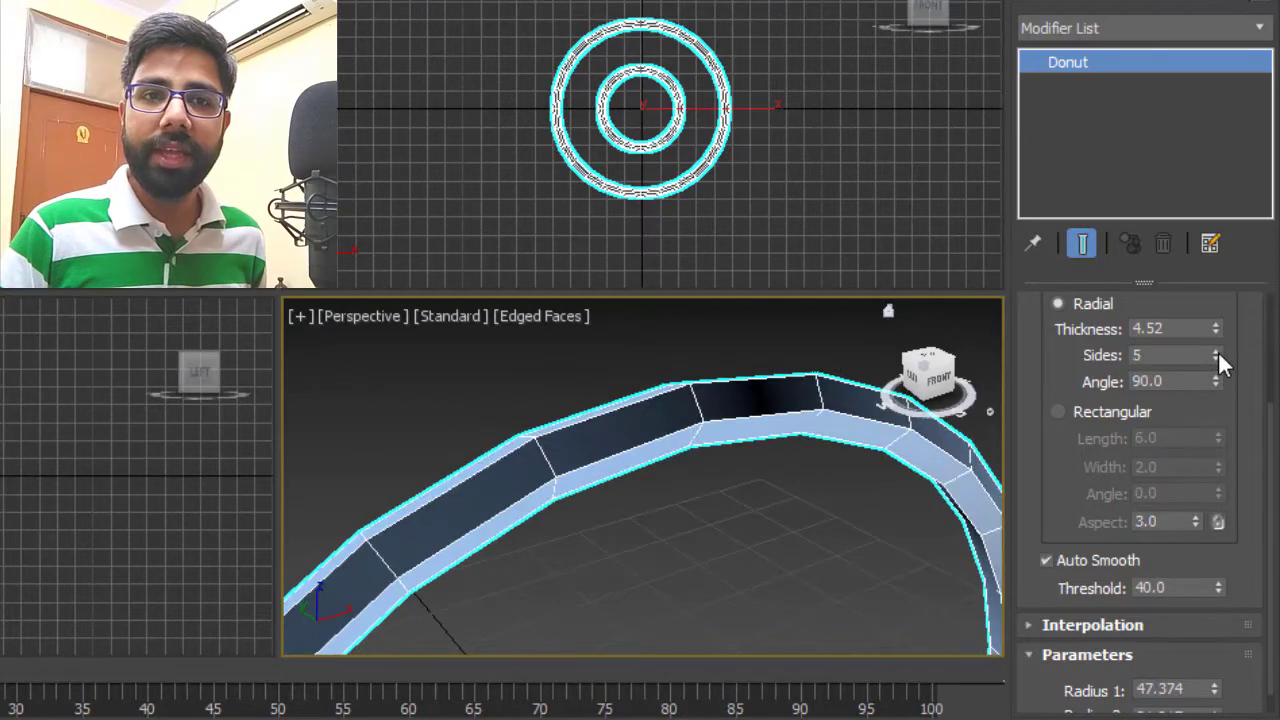
{"action": "left_click", "coordinate": [1217, 351]}
{"action": "left_click", "coordinate": [1217, 351]}
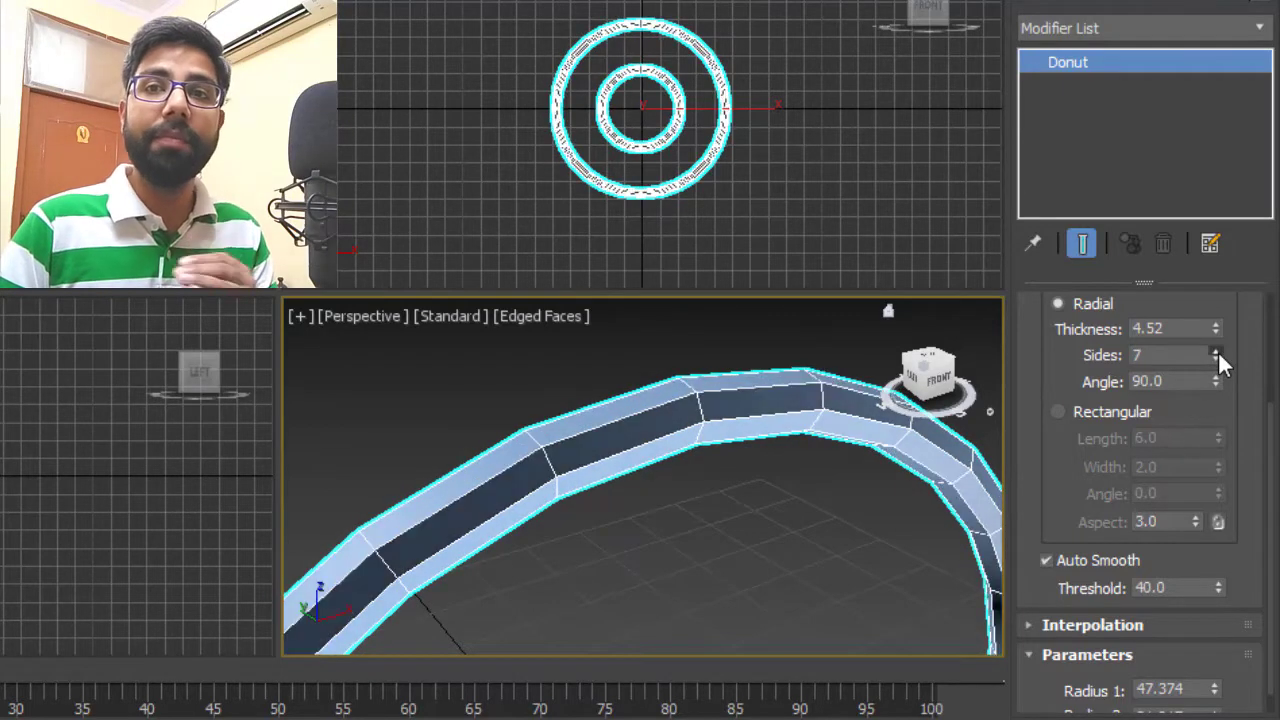
{"action": "left_click", "coordinate": [1217, 351]}
{"action": "left_click", "coordinate": [1217, 351]}
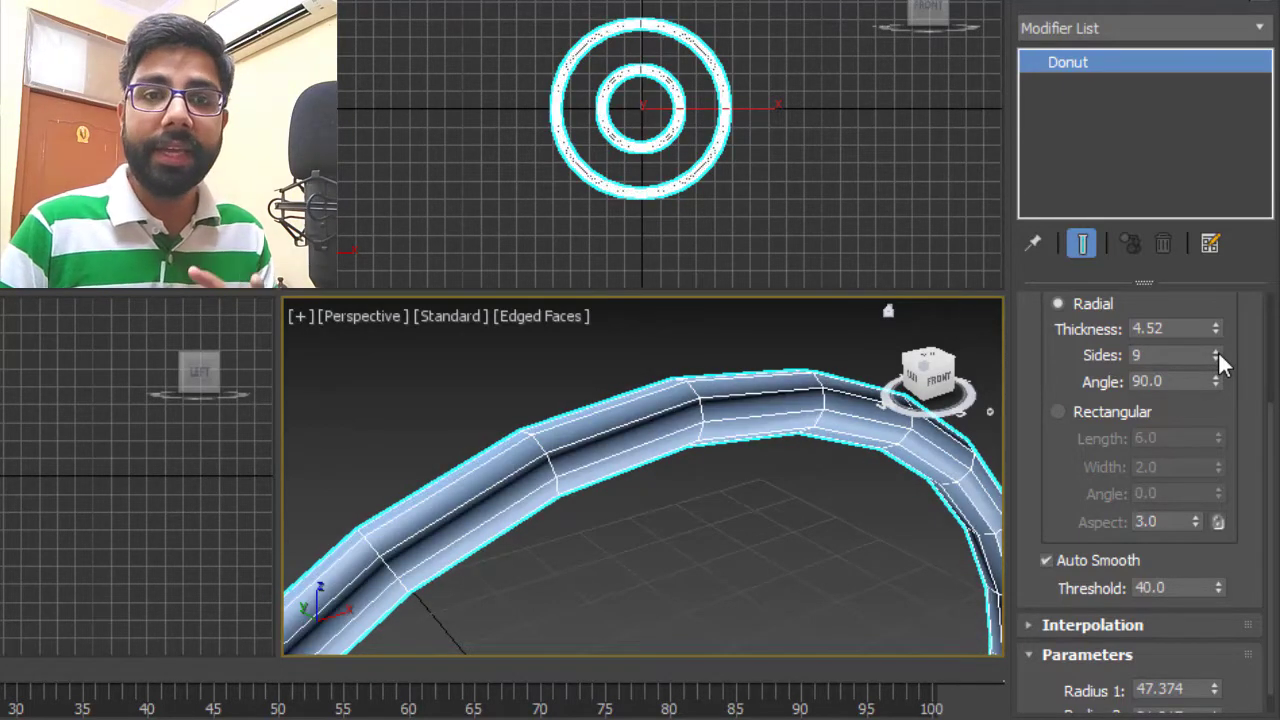
{"action": "left_click_drag", "start_coordinate": [1218, 351], "coordinate": [1216, 352]}
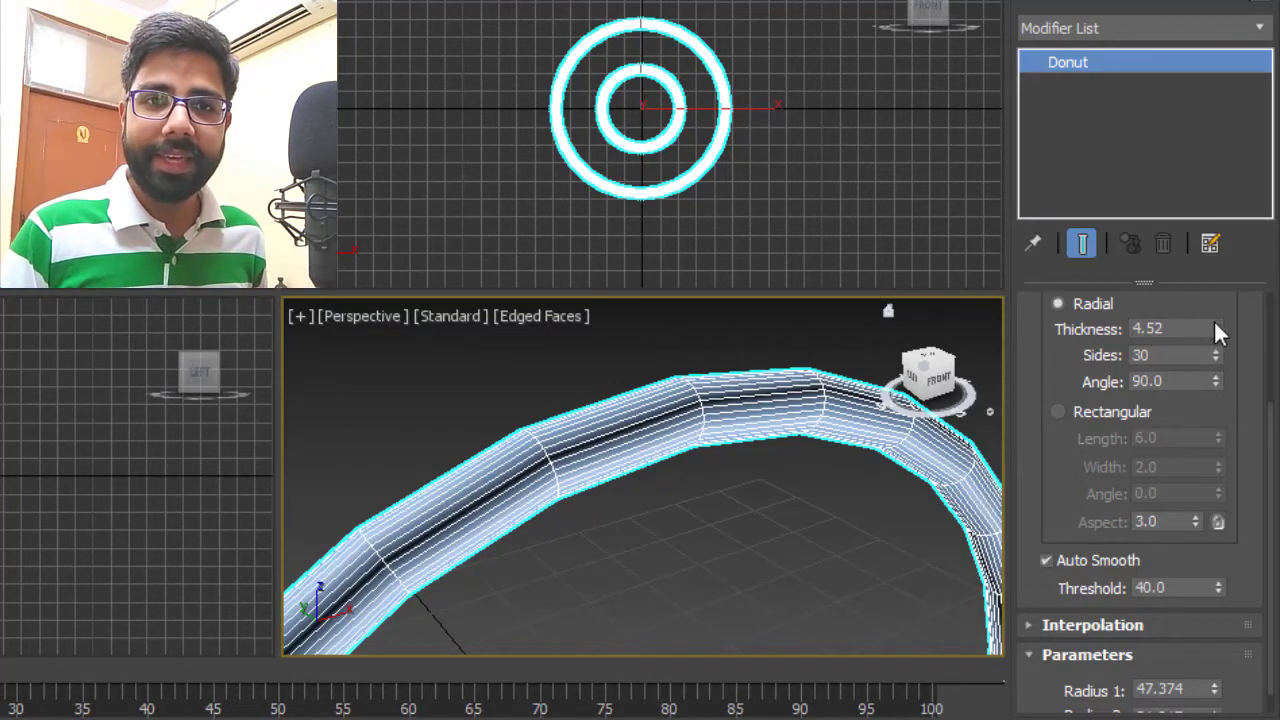
{"action": "left_click", "coordinate": [1218, 332]}
{"action": "left_click_drag", "start_coordinate": [1219, 329], "coordinate": [1254, 300]}
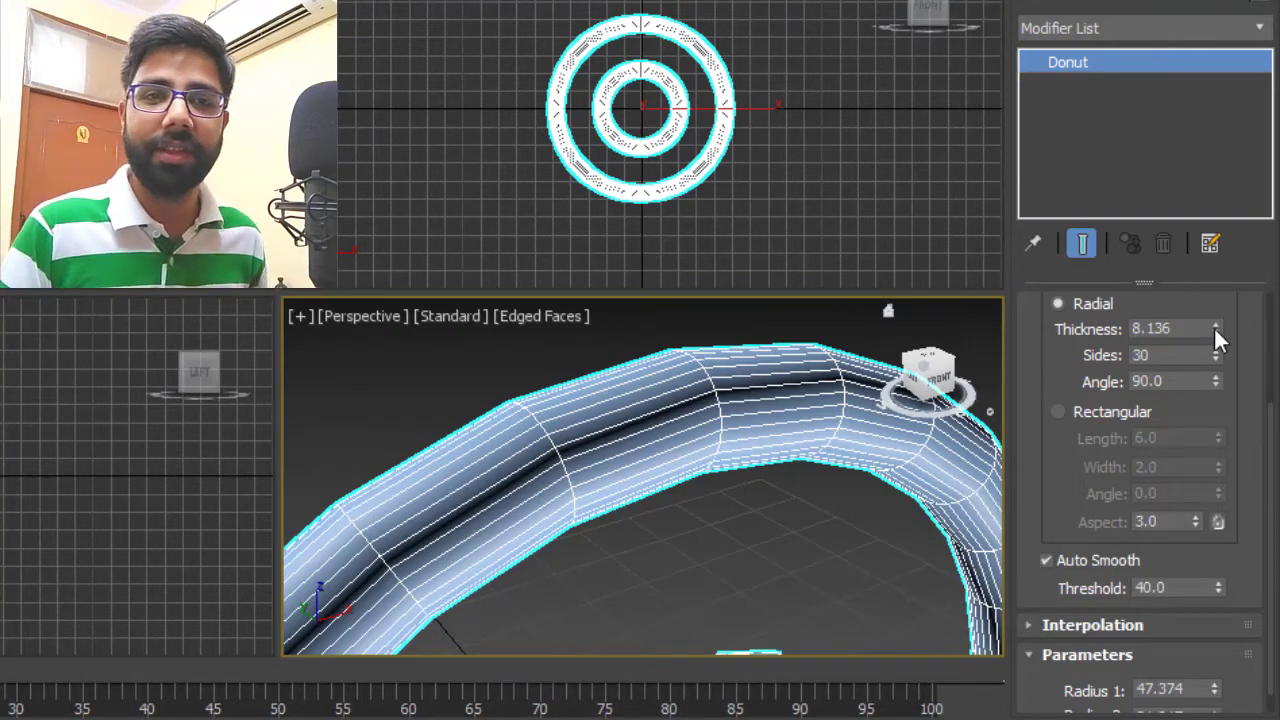
Switch the donut's cross-section to rectangular with length 7.92, width 6.84 and angle 40.6.
{"action": "left_click", "coordinate": [1098, 413]}
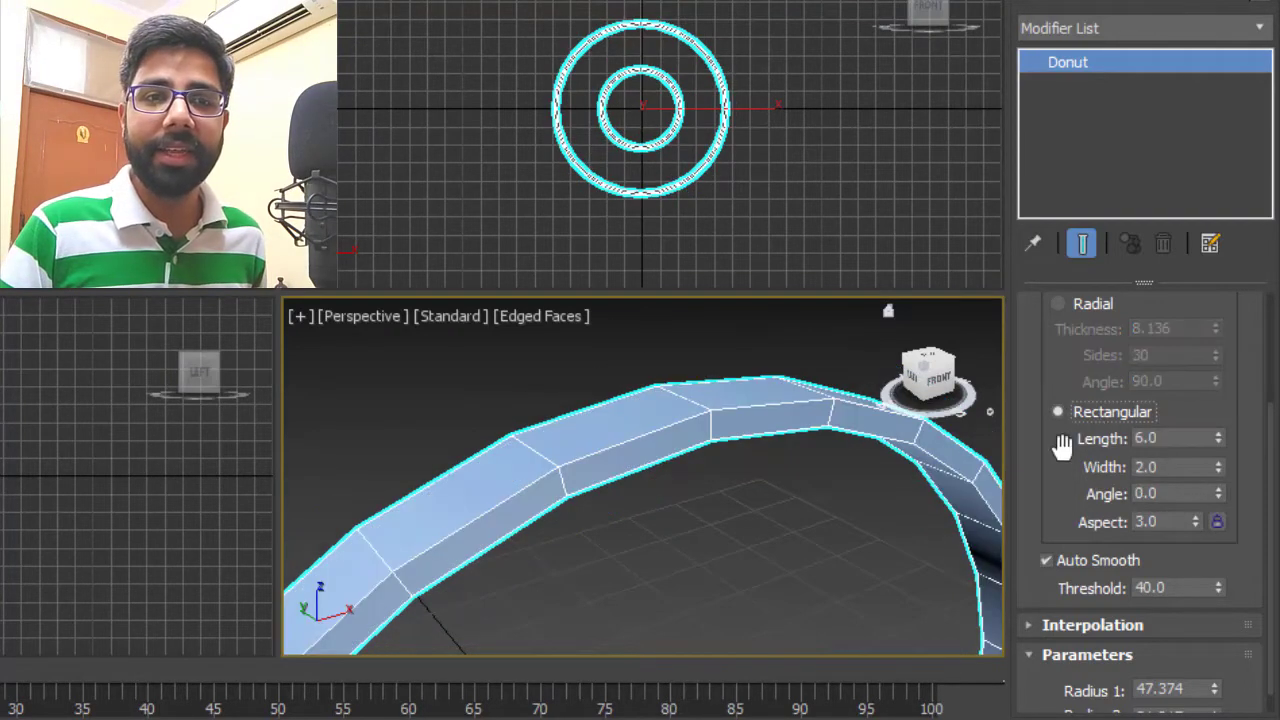
{"action": "scroll", "coordinate": [1060, 443], "scroll_direction": "down", "scroll_amount": 1}
{"action": "scroll", "coordinate": [743, 408], "scroll_direction": "down", "scroll_amount": 3}
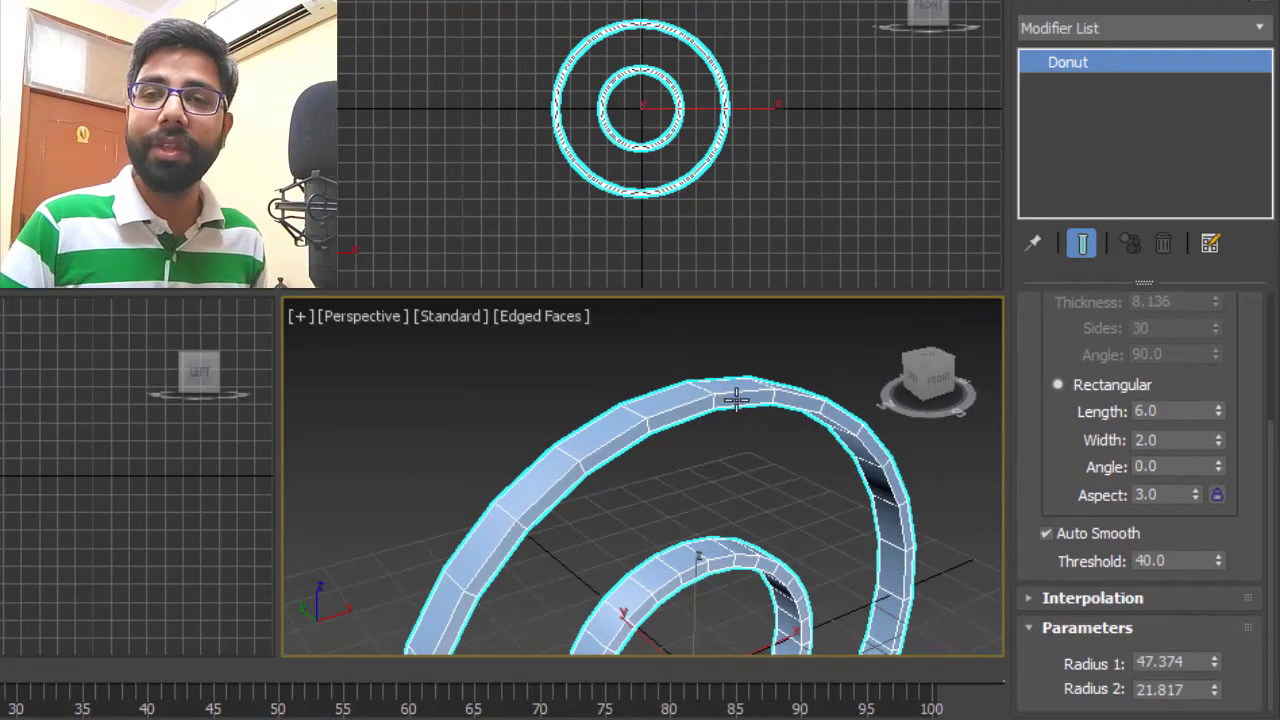
{"action": "mouse_move", "coordinate": [1219, 411]}
{"action": "left_mouse_down"}
{"action": "mouse_move", "coordinate": [1211, 448]}
{"action": "mouse_move", "coordinate": [1218, 416]}
{"action": "left_mouse_up"}
{"action": "scroll", "coordinate": [900, 480], "scroll_direction": "down", "scroll_amount": 4}
{"action": "middle_click_drag", "start_coordinate": [900, 480], "coordinate": [946, 399]}
{"action": "left_click_drag", "start_coordinate": [1218, 466], "coordinate": [440, 711]}
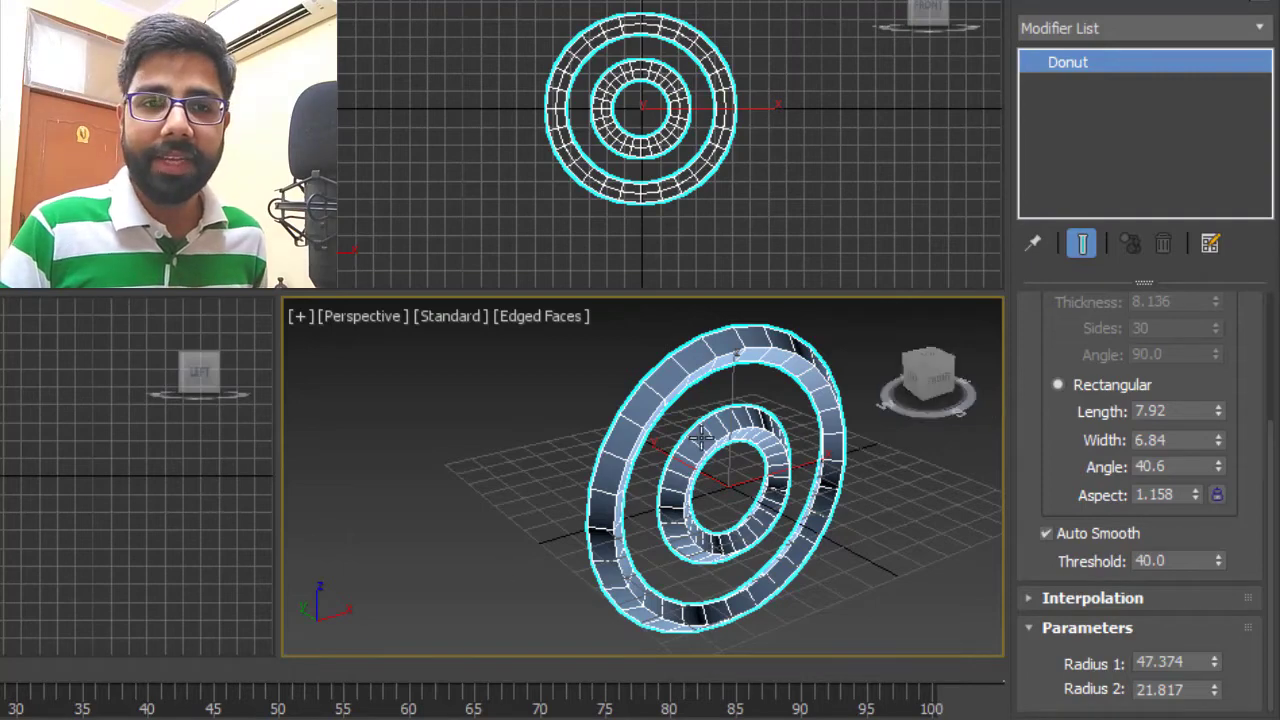
Try an aspect of 4.296 on the rectangular cross-section, and undo the change.
{"action": "middle_click_drag", "start_coordinate": [706, 436], "coordinate": [653, 448], "text": "alt"}
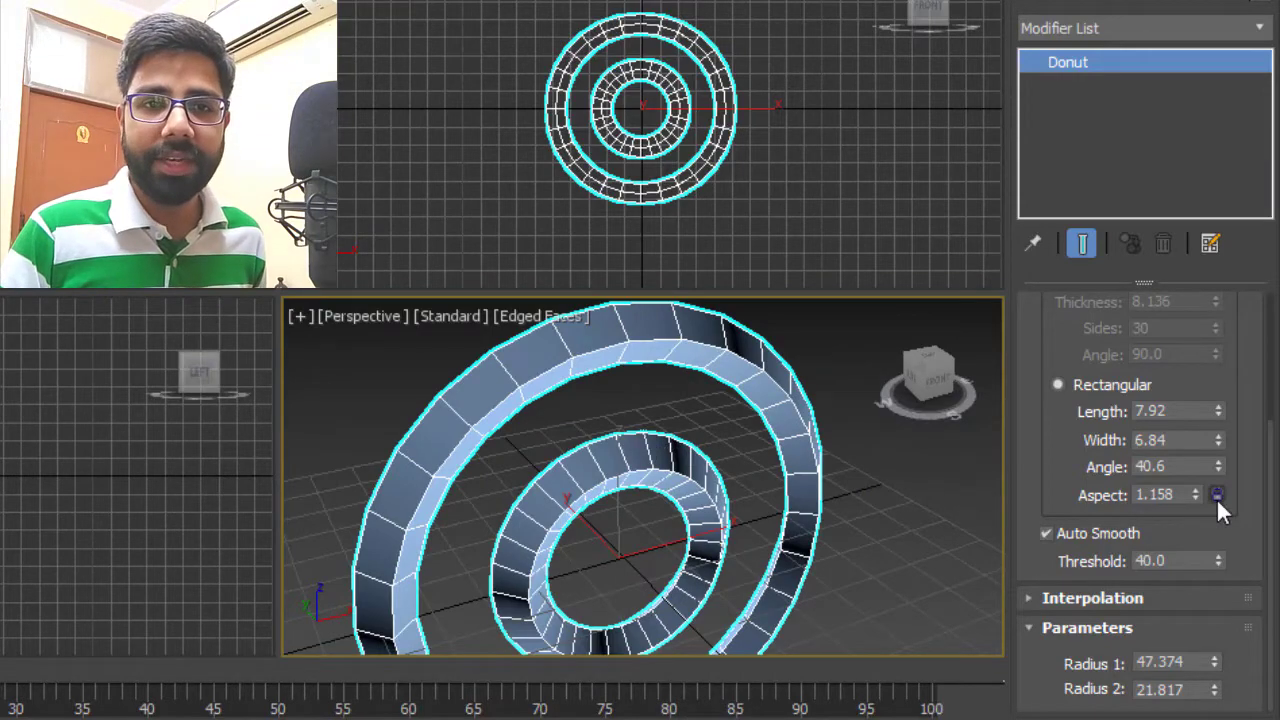
{"action": "left_click_drag", "start_coordinate": [1195, 490], "coordinate": [1200, 123]}
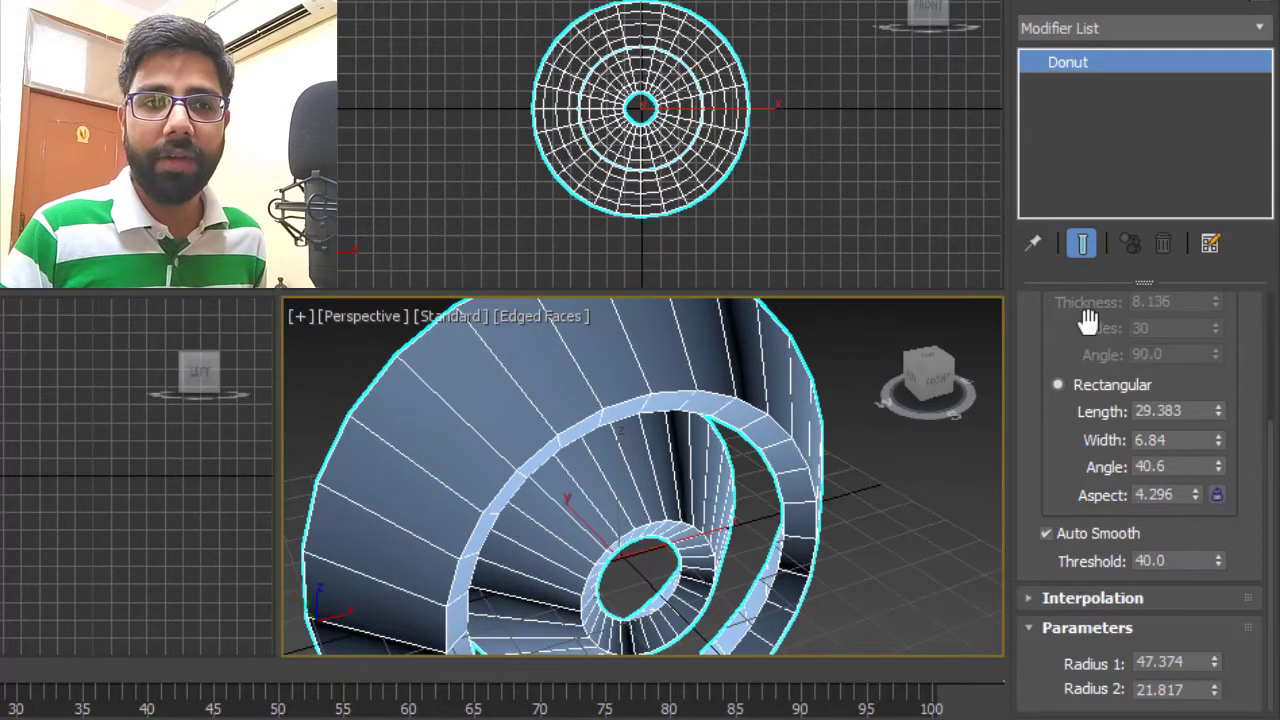
{"action": "scroll", "coordinate": [860, 505], "scroll_direction": "down", "scroll_amount": 5}
{"action": "middle_click_drag", "start_coordinate": [828, 545], "coordinate": [795, 530], "text": "alt"}
{"action": "scroll", "coordinate": [795, 530], "scroll_direction": "up", "scroll_amount": 3}
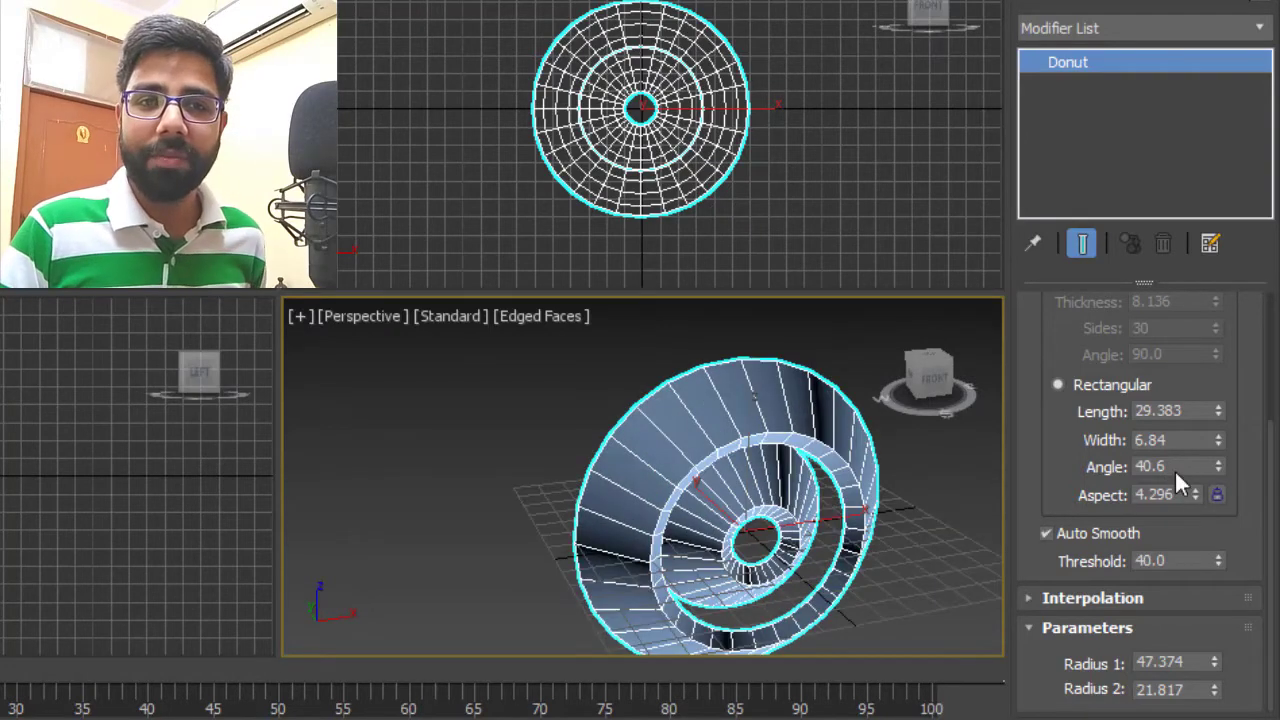
{"action": "key", "text": "ctrl+z"}
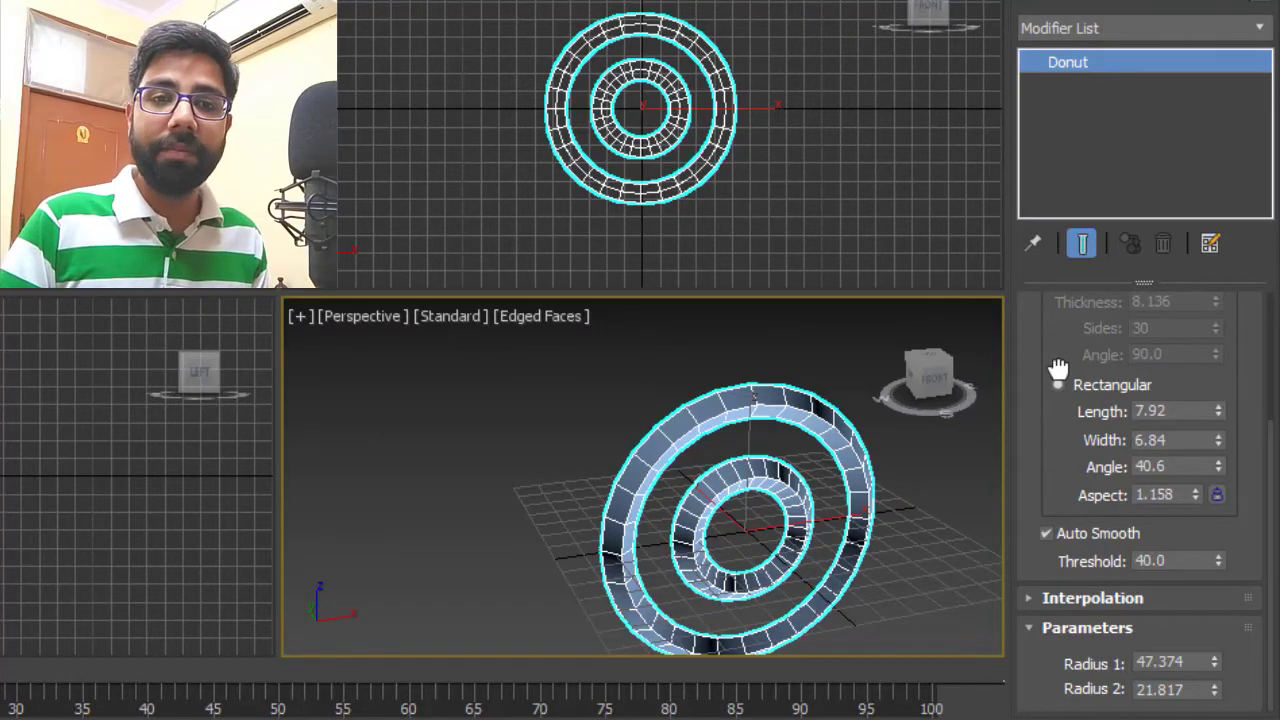
Lower the donut's interpolation steps to 1.
{"action": "left_click", "coordinate": [1125, 604]}
{"action": "middle_click_drag", "start_coordinate": [822, 606], "coordinate": [850, 558]}
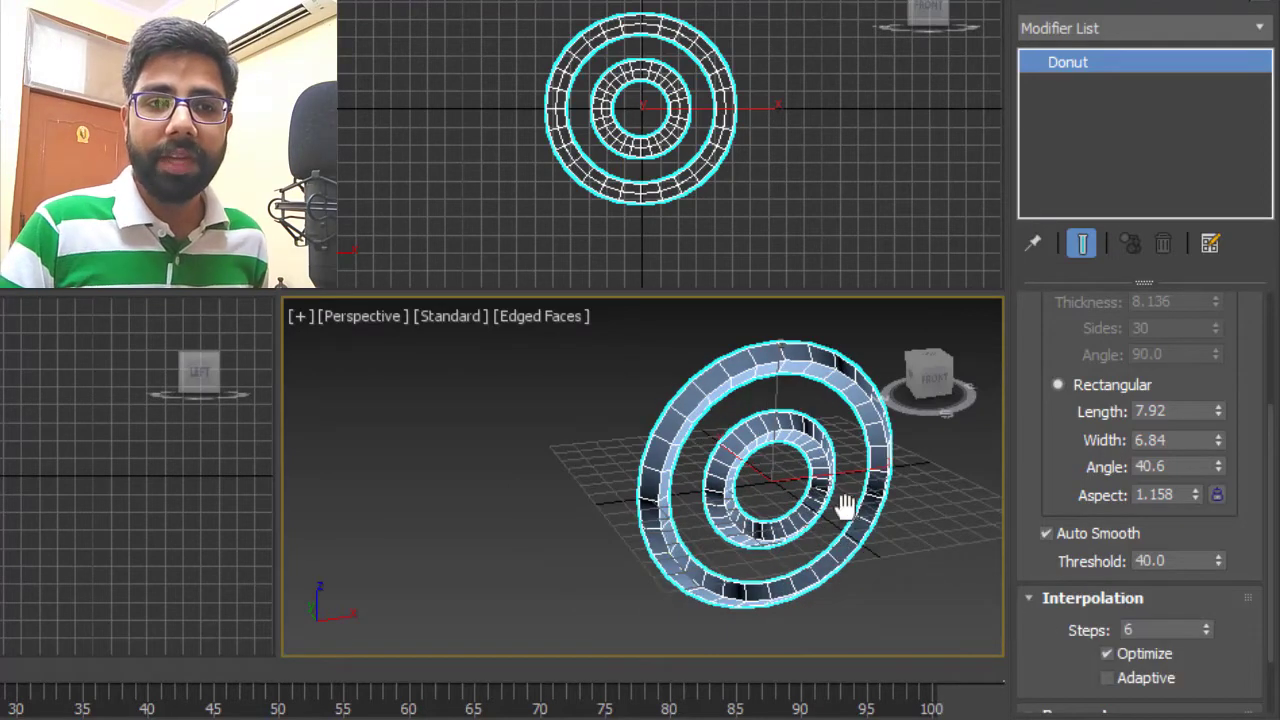
{"action": "scroll", "coordinate": [845, 505], "scroll_direction": "up", "scroll_amount": 5}
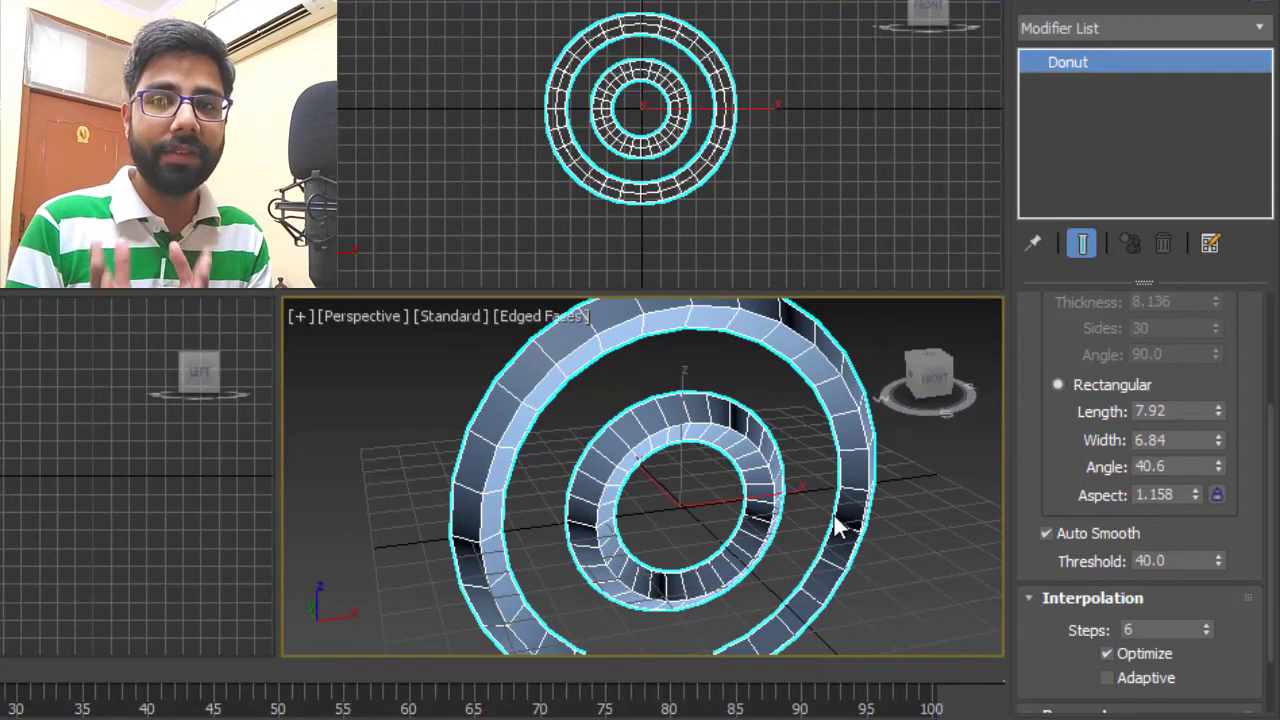
{"action": "scroll", "coordinate": [842, 404], "scroll_direction": "down", "scroll_amount": 3}
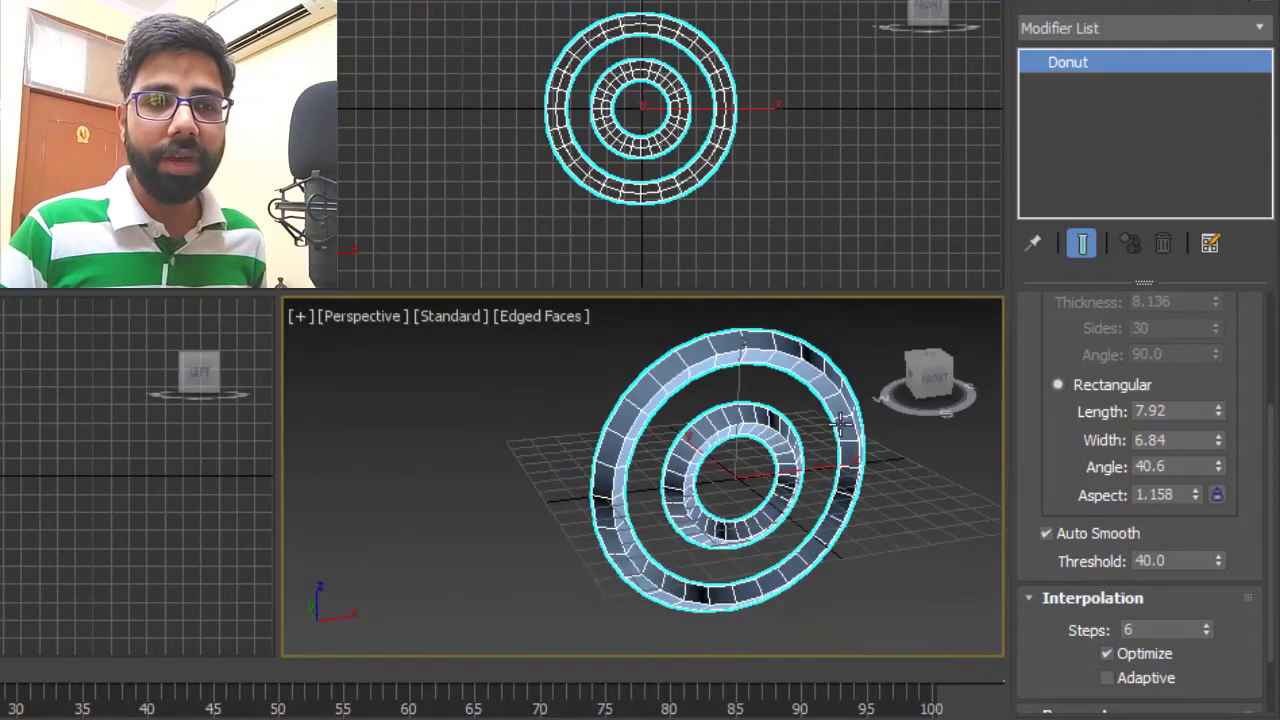
{"action": "middle_click_drag", "start_coordinate": [852, 467], "coordinate": [760, 462], "text": "alt"}
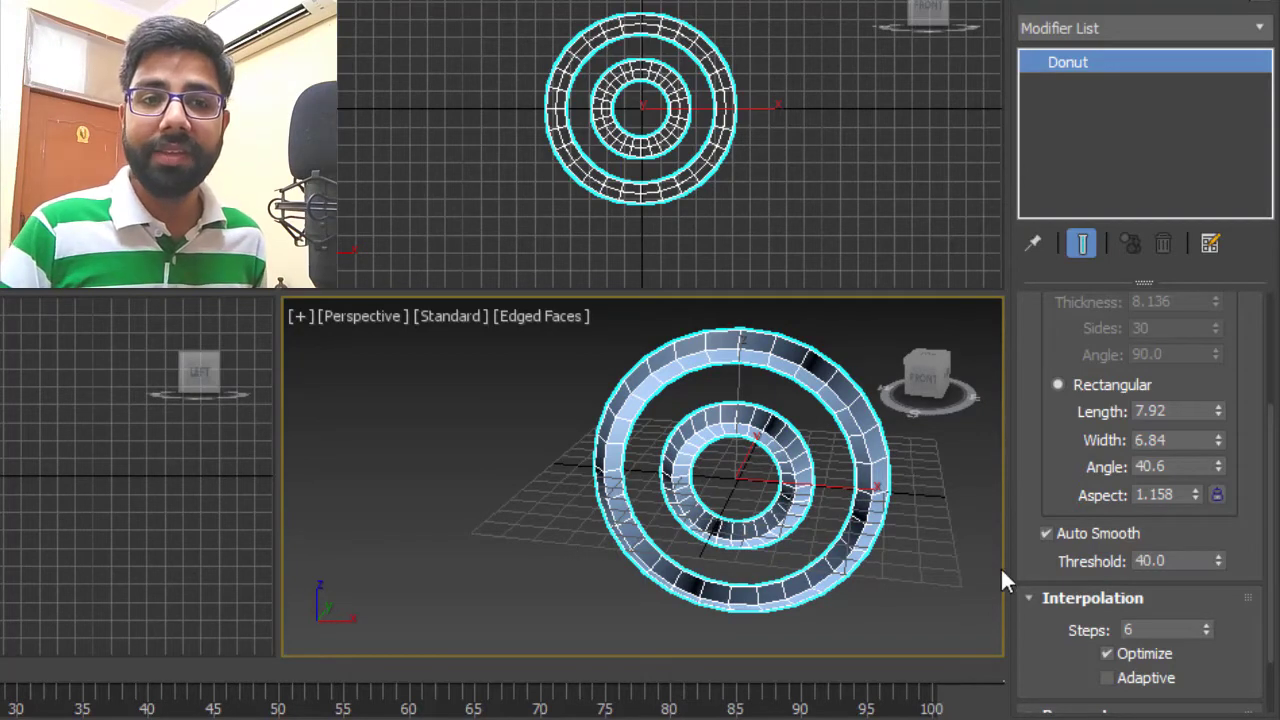
{"action": "left_click_drag", "start_coordinate": [1033, 549], "coordinate": [1030, 348]}
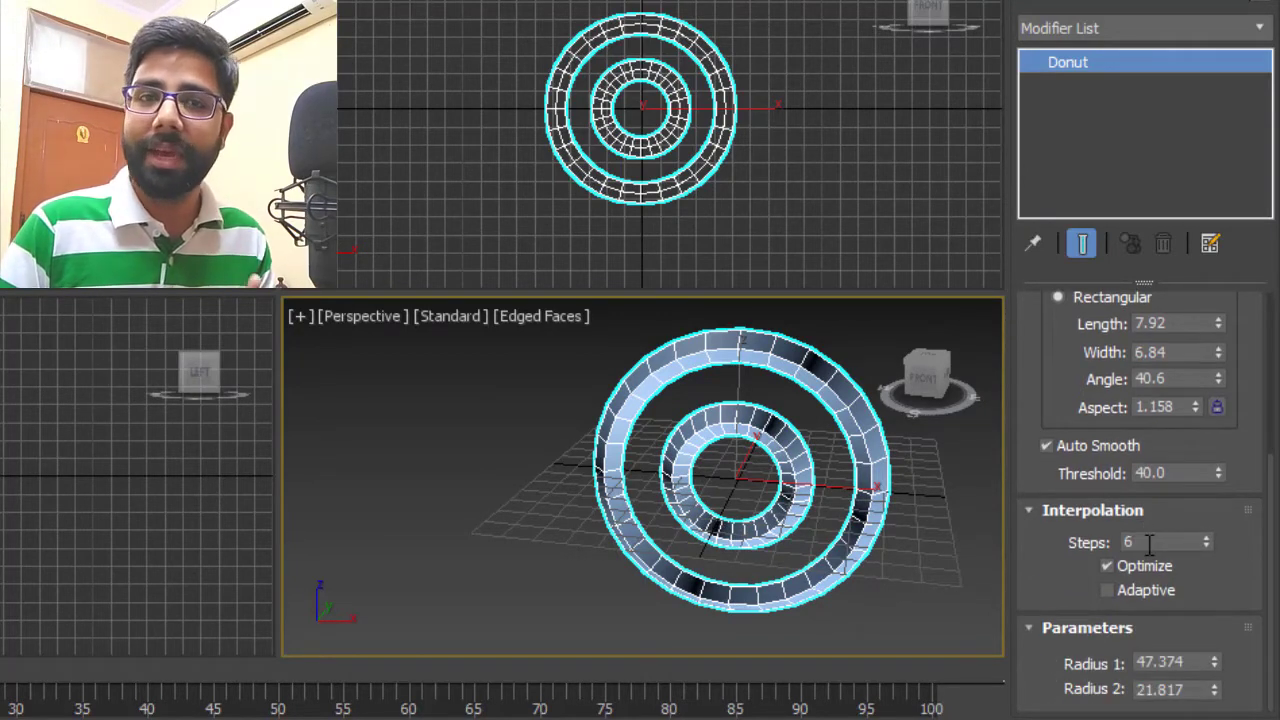
{"action": "mouse_move", "coordinate": [1206, 538]}
{"action": "left_mouse_down"}
{"action": "mouse_move", "coordinate": [1186, 449]}
{"action": "mouse_move", "coordinate": [1218, 567]}
{"action": "mouse_move", "coordinate": [1212, 544]}
{"action": "left_mouse_up"}
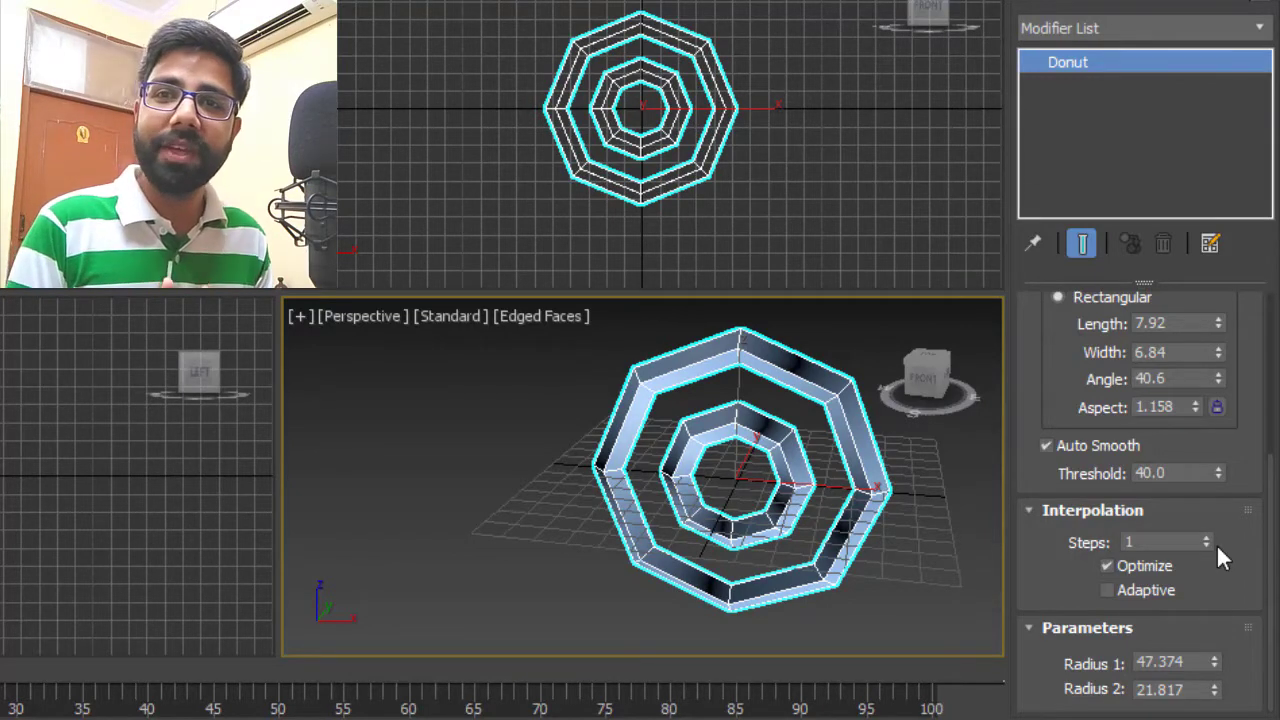
Set the donut's interpolation steps to 12.
{"action": "left_click", "coordinate": [1206, 537]}
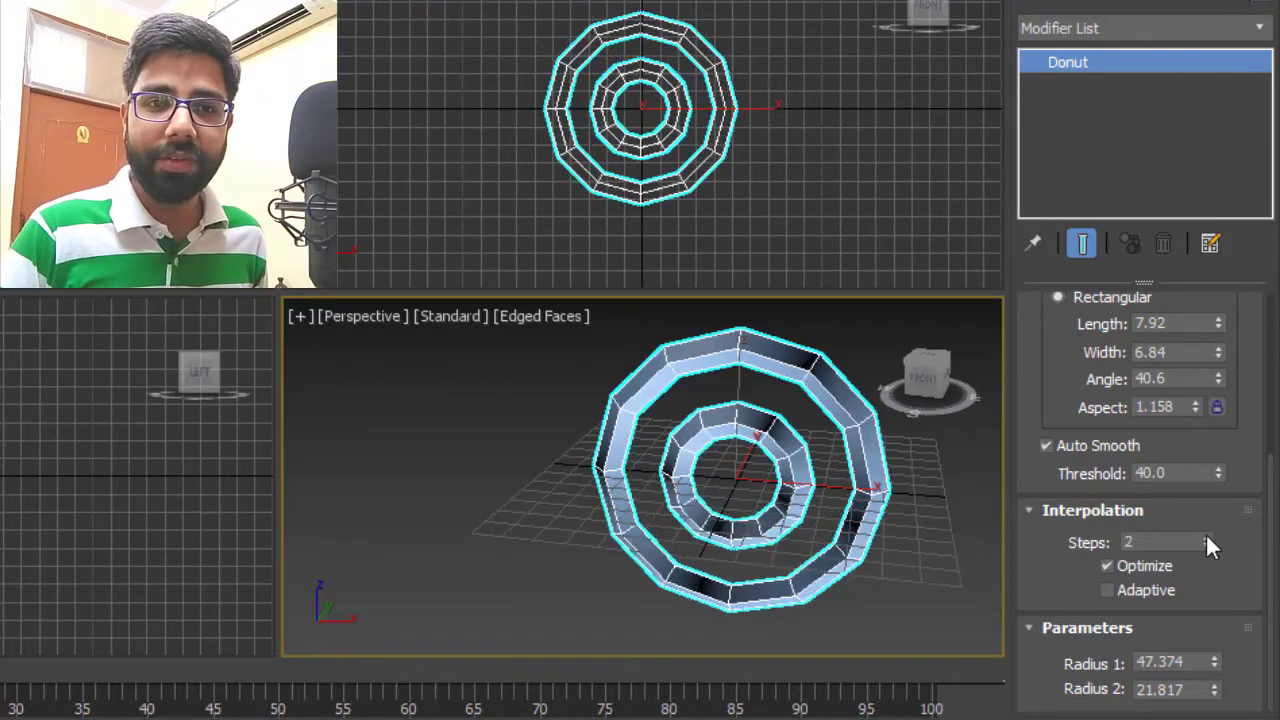
{"action": "left_click", "coordinate": [1206, 537]}
{"action": "left_click", "coordinate": [1206, 537]}
{"action": "left_click_drag", "start_coordinate": [1206, 537], "coordinate": [1204, 535]}
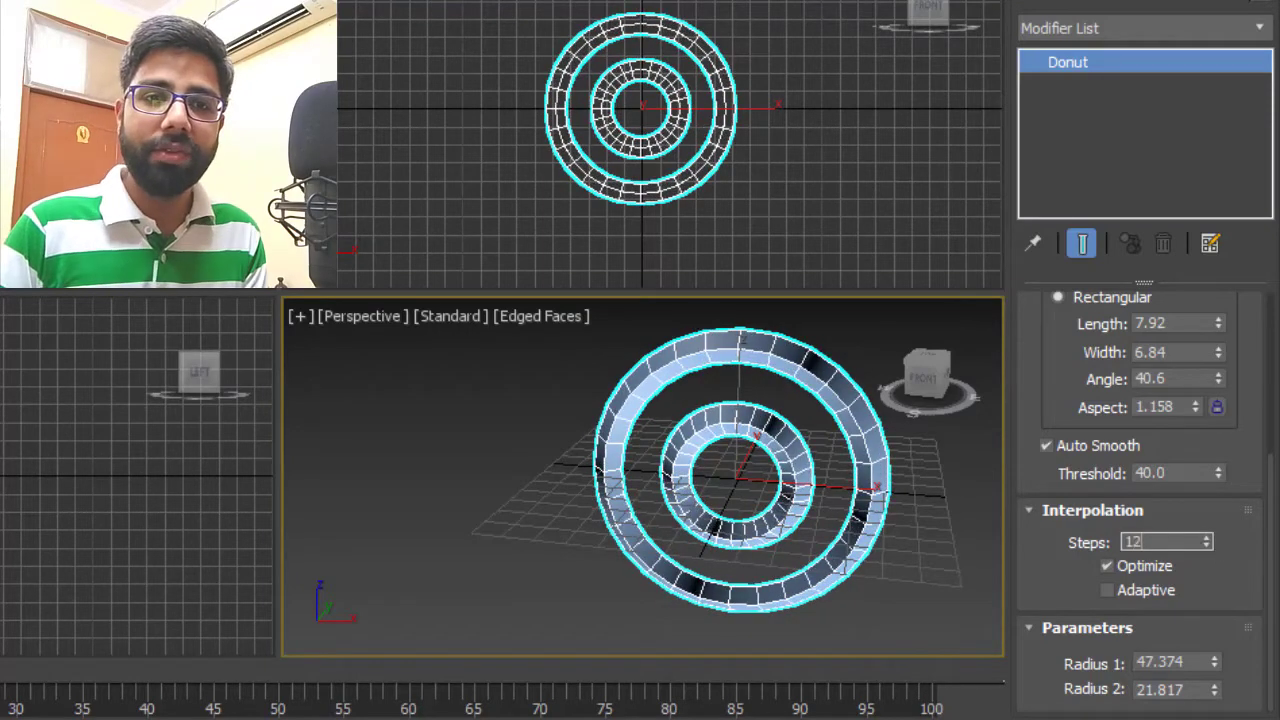
Set the donut's Radius 1 to 60.165 and enlarge Radius 2 so the inner ring moves closer to the outer one.
{"action": "left_click_drag", "start_coordinate": [1058, 563], "coordinate": [1052, 411]}
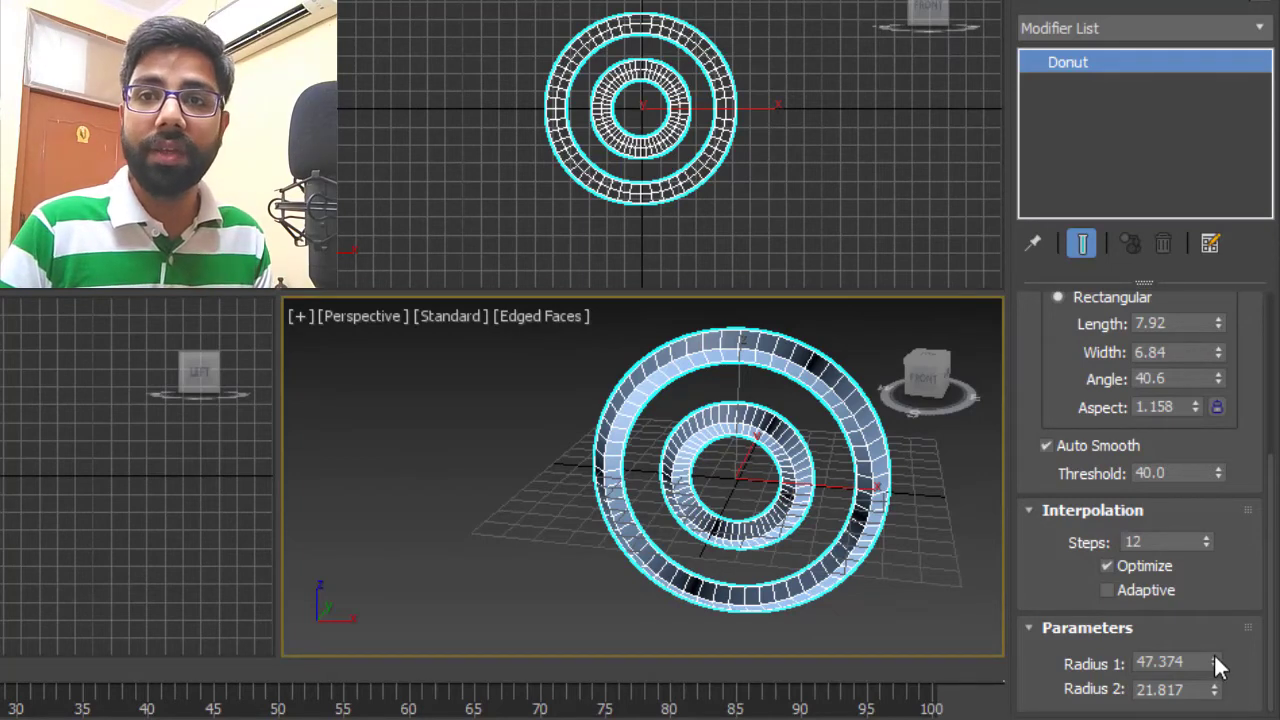
{"action": "left_click_drag", "start_coordinate": [1214, 662], "coordinate": [1223, 618]}
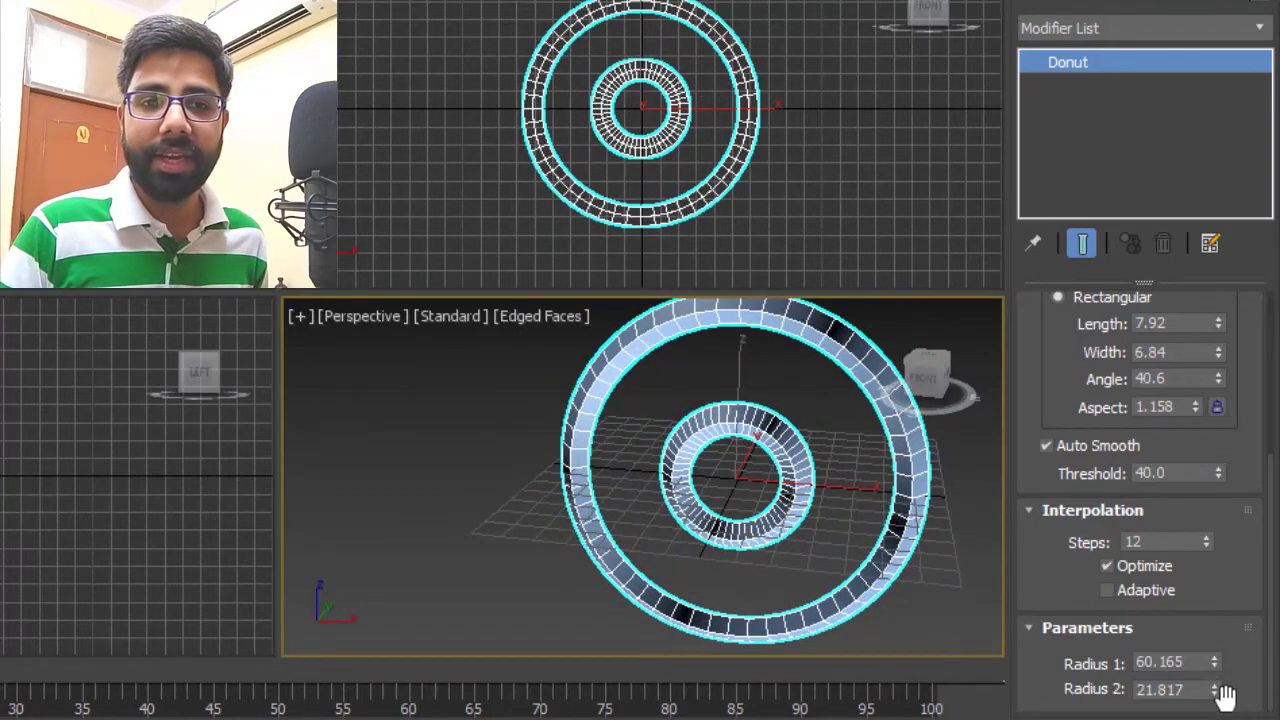
{"action": "left_click_drag", "start_coordinate": [1216, 686], "coordinate": [1228, 581]}
{"action": "middle_click_drag", "start_coordinate": [780, 448], "coordinate": [624, 497], "text": "alt"}
{"action": "scroll", "coordinate": [794, 432], "scroll_direction": "down", "scroll_amount": 4}
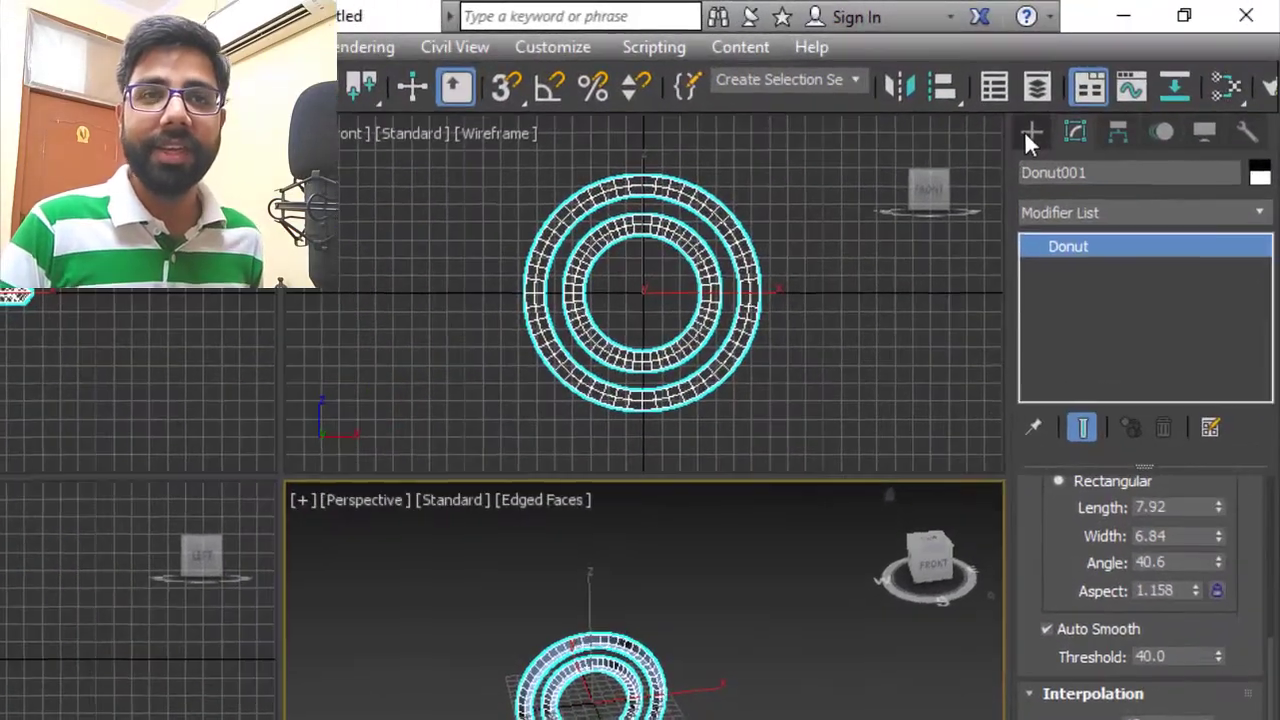
Draw a six-sided NGon spline with a radius of about 71 beside the donut in the Front viewport.
{"action": "left_click", "coordinate": [1030, 133]}
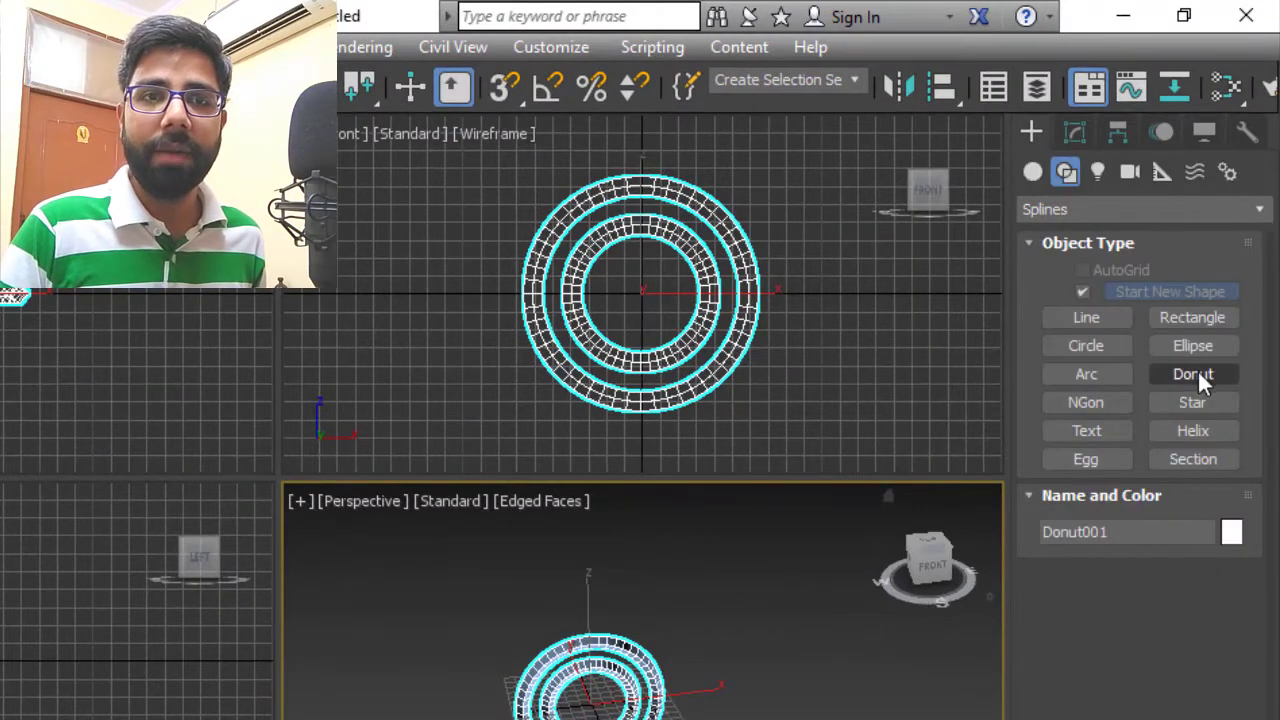
{"action": "left_click", "coordinate": [1106, 403]}
{"action": "scroll", "coordinate": [720, 300], "scroll_direction": "down", "scroll_amount": 4}
{"action": "scroll", "coordinate": [754, 283], "scroll_direction": "up", "scroll_amount": 2}
{"action": "mouse_move", "coordinate": [715, 243]}
{"action": "left_mouse_down"}
{"action": "mouse_move", "coordinate": [809, 340]}
{"action": "mouse_move", "coordinate": [801, 300]}
{"action": "left_mouse_up"}
{"action": "middle_click_drag", "start_coordinate": [808, 308], "coordinate": [846, 336]}
{"action": "scroll", "coordinate": [808, 305], "scroll_direction": "up", "scroll_amount": 2}
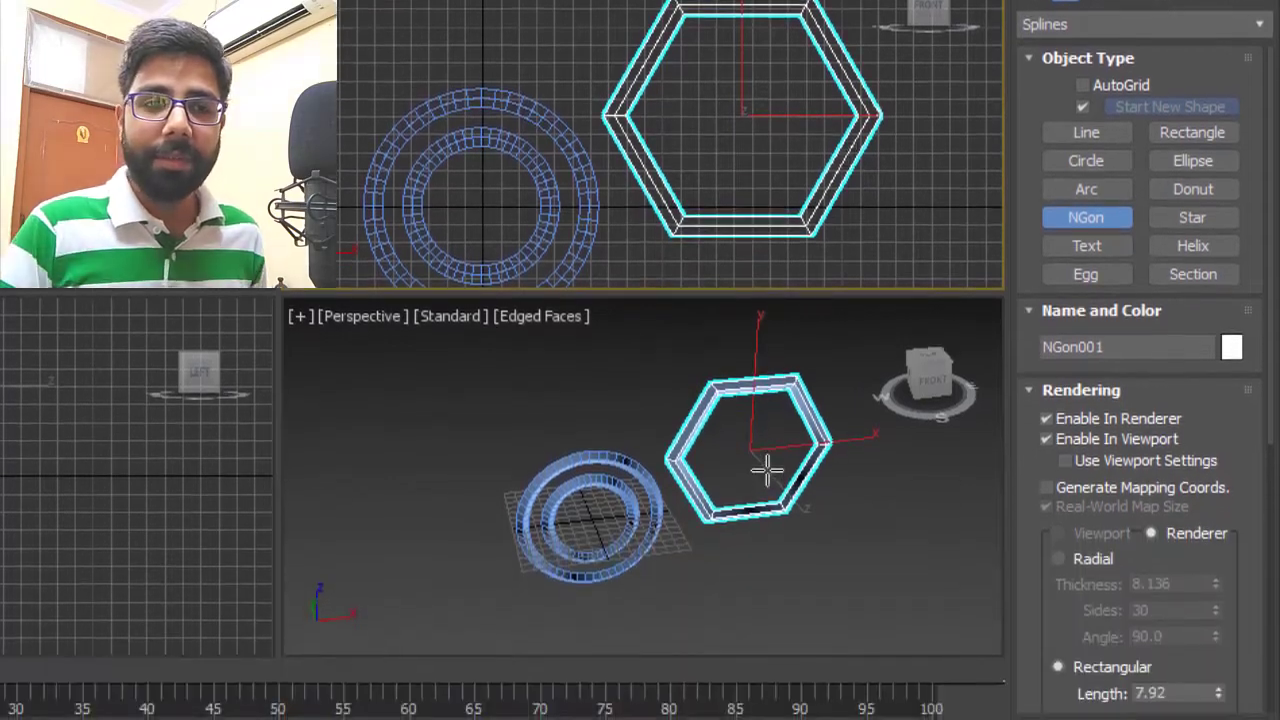
Set the NGon's interpolation steps to 19 and its radius to 59.703.
{"action": "scroll", "coordinate": [767, 655], "scroll_direction": "up", "scroll_amount": 3}
{"action": "middle_click_drag", "start_coordinate": [774, 676], "coordinate": [774, 631], "text": "alt"}
{"action": "scroll", "coordinate": [774, 631], "scroll_direction": "down", "scroll_amount": 2}
{"action": "middle_click_drag", "start_coordinate": [770, 466], "coordinate": [762, 490]}
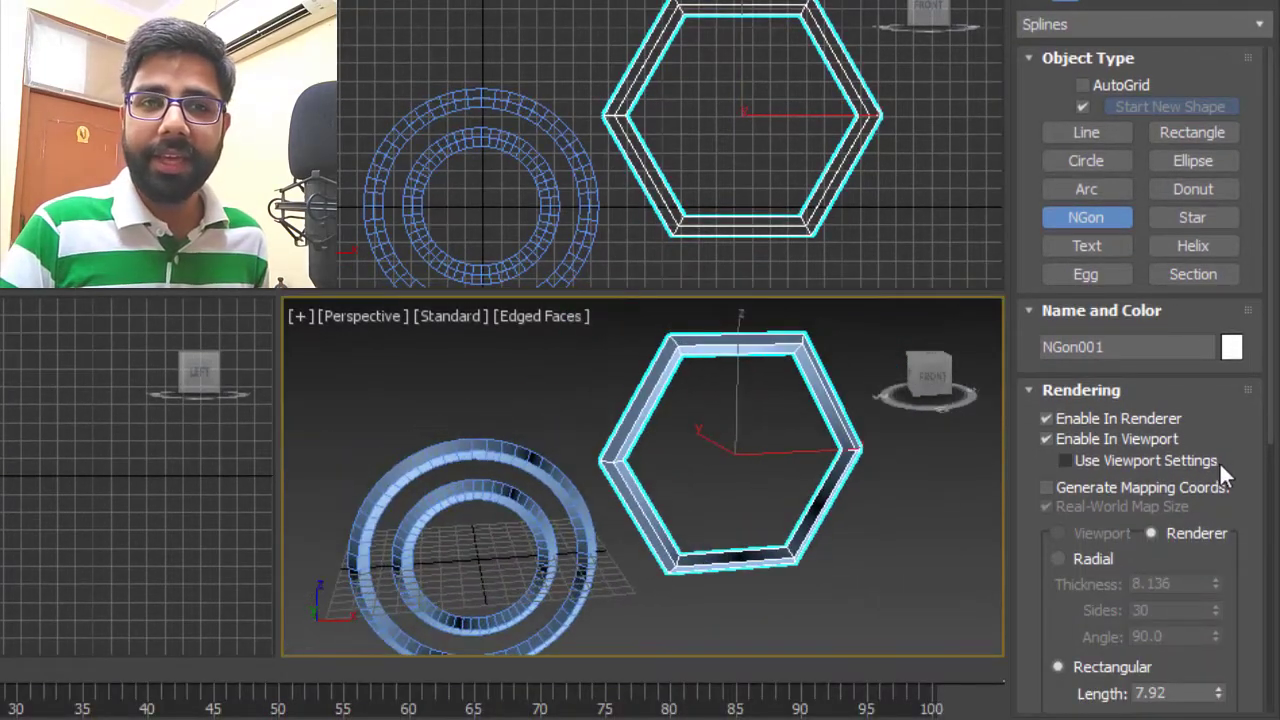
{"action": "left_click_drag", "start_coordinate": [1222, 413], "coordinate": [1205, 176]}
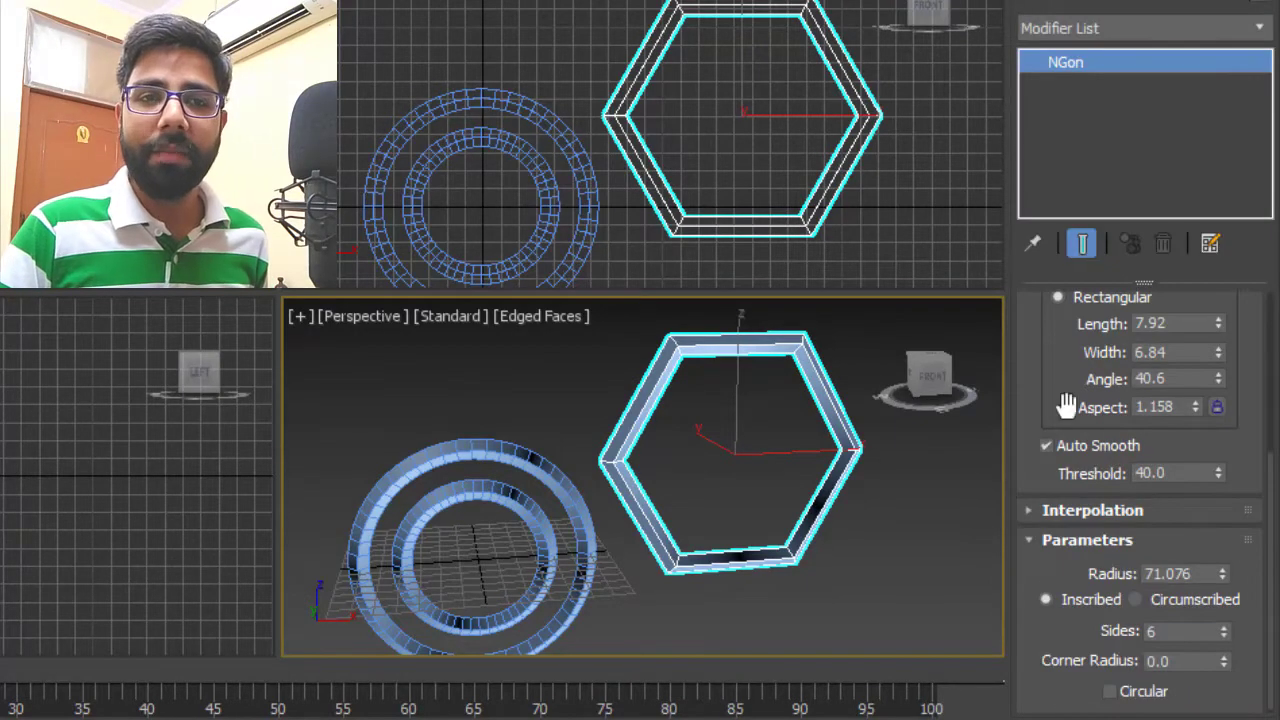
{"action": "left_click_drag", "start_coordinate": [1045, 391], "coordinate": [1046, 267]}
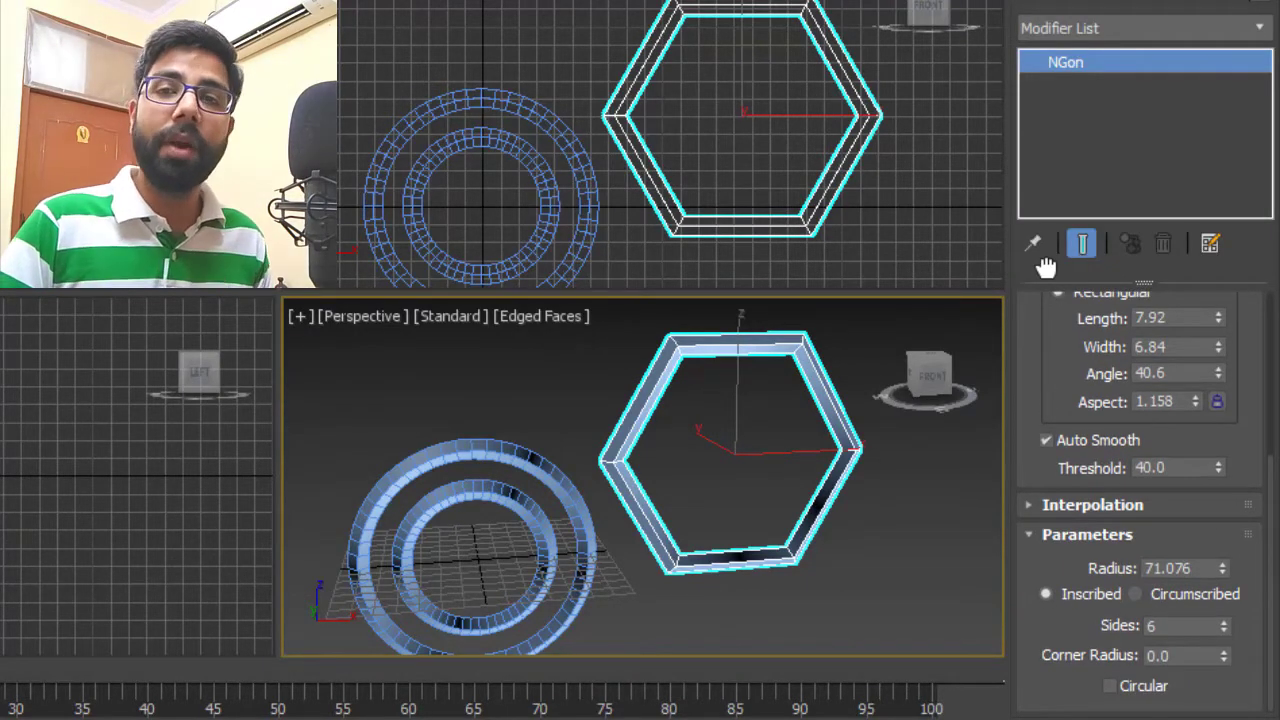
{"action": "left_click", "coordinate": [1112, 505]}
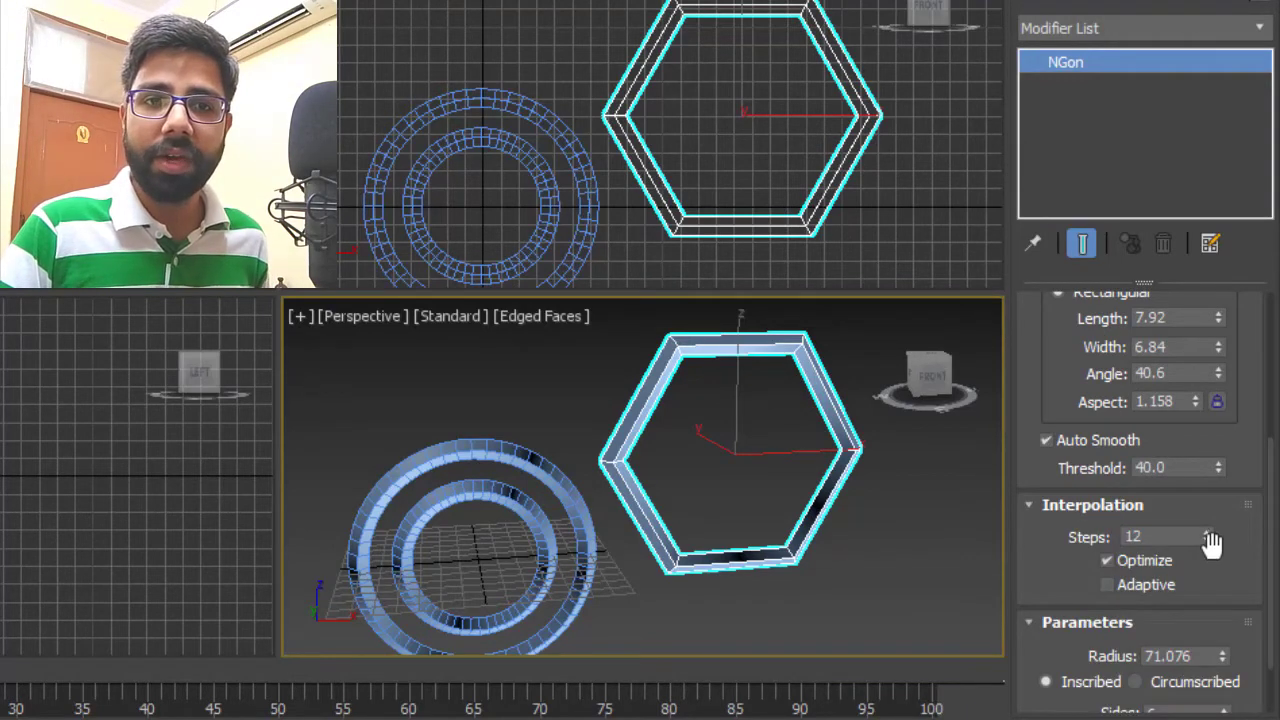
{"action": "mouse_move", "coordinate": [1207, 540]}
{"action": "left_mouse_down"}
{"action": "mouse_move", "coordinate": [1225, 615]}
{"action": "mouse_move", "coordinate": [1226, 510]}
{"action": "mouse_move", "coordinate": [1218, 537]}
{"action": "left_mouse_up"}
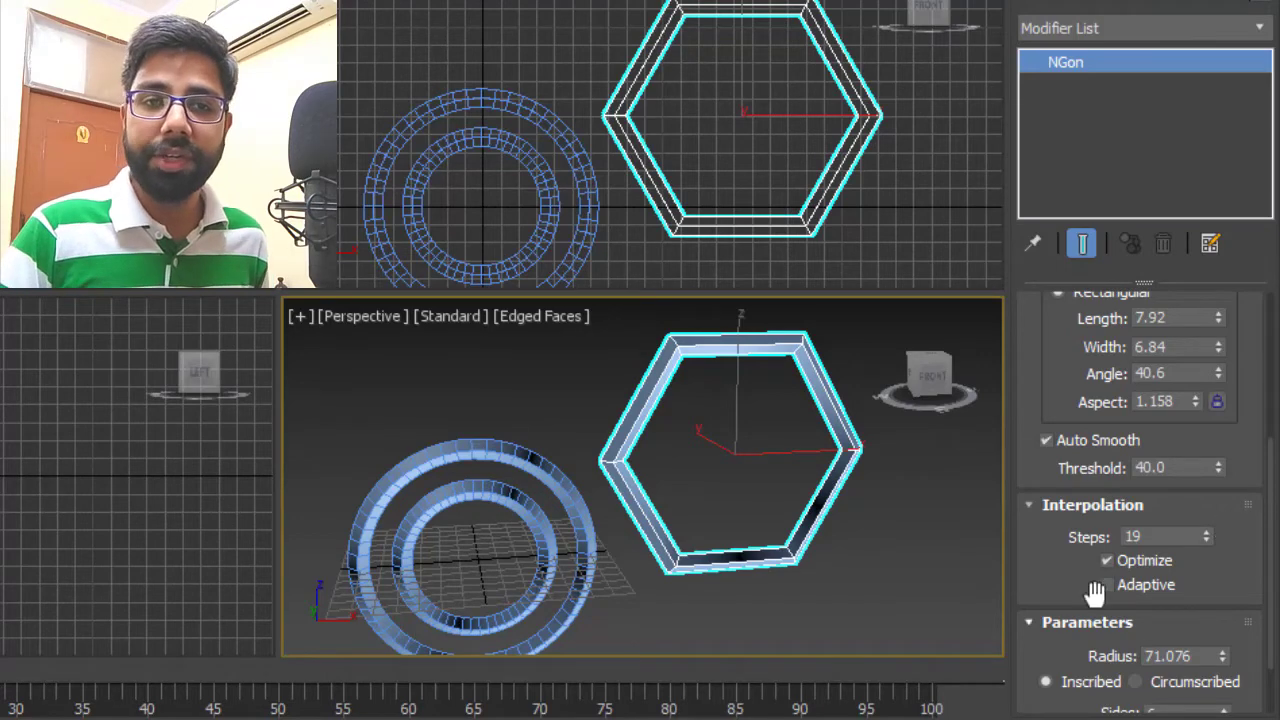
{"action": "scroll", "coordinate": [1103, 346], "scroll_direction": "down", "scroll_amount": 3}
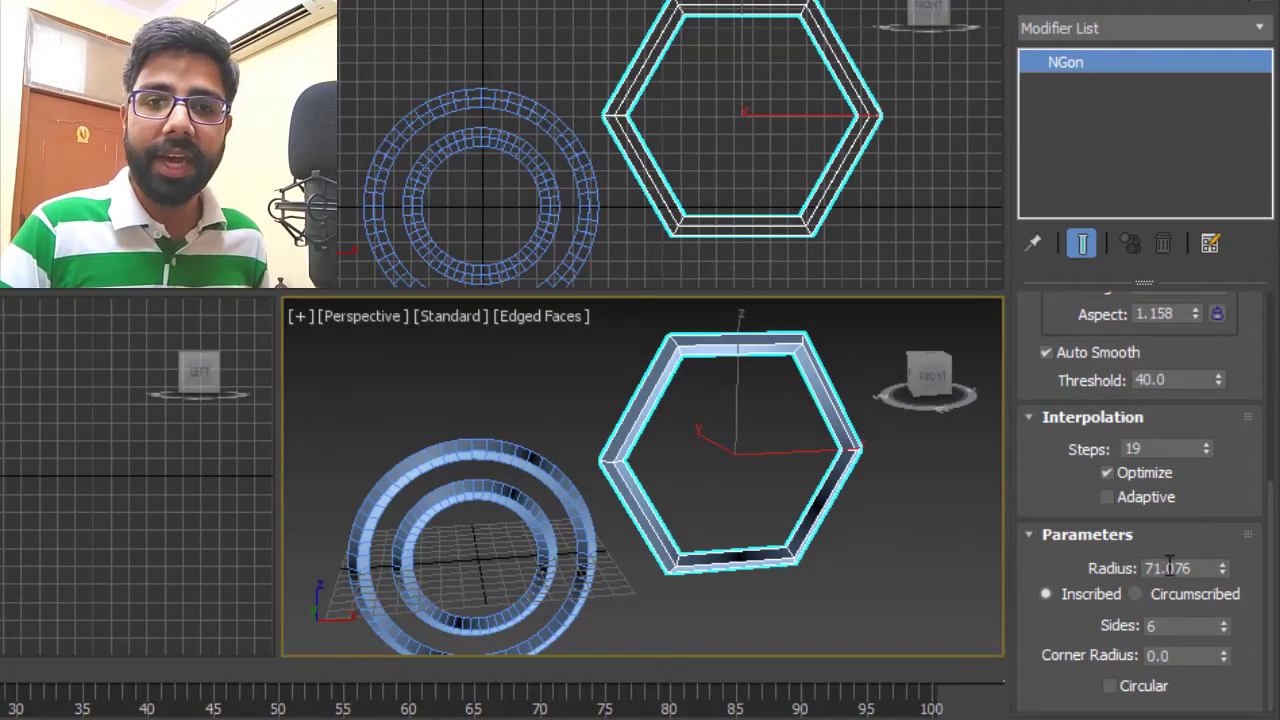
{"action": "left_click_drag", "start_coordinate": [1224, 569], "coordinate": [1208, 606]}
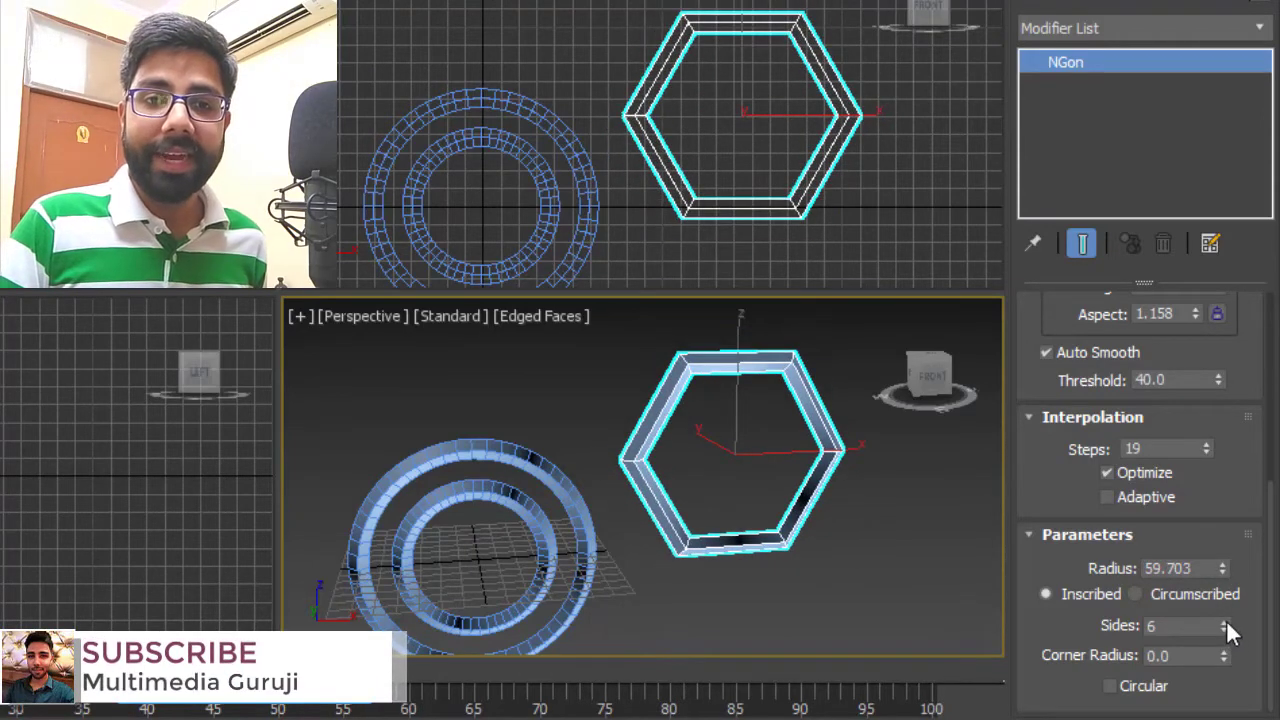
Try 8 sides on the NGon, and return it to 6 sides.
{"action": "left_click", "coordinate": [1226, 619]}
{"action": "left_click", "coordinate": [1226, 619]}
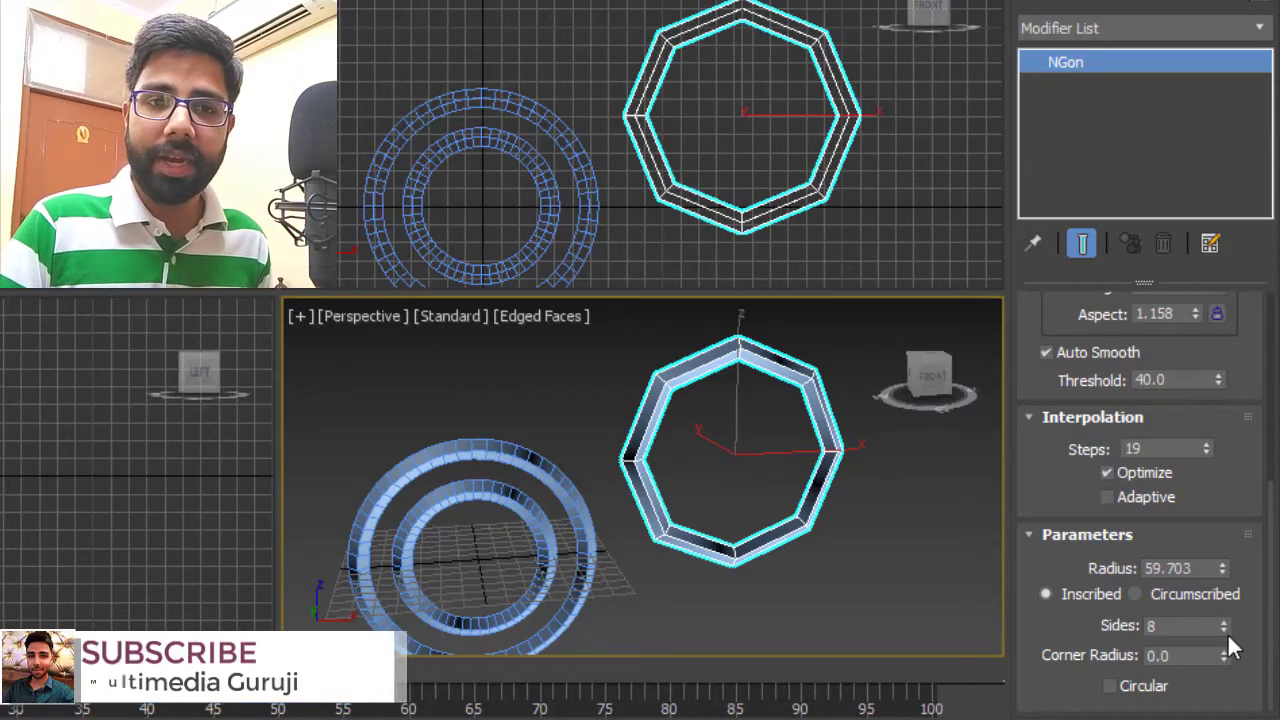
{"action": "left_click", "coordinate": [1228, 632]}
{"action": "left_click", "coordinate": [1228, 632]}
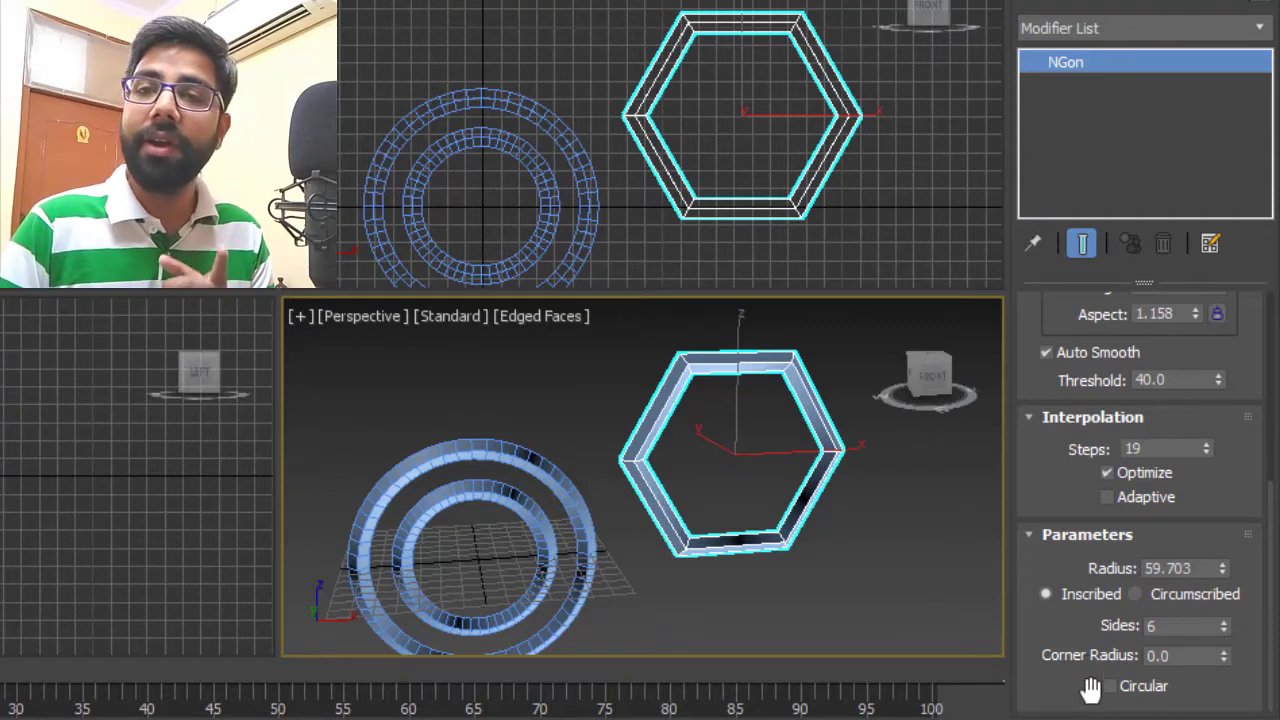
Round the NGon's corners with a corner radius of 20.81 and inspect a rounded corner up close.
{"action": "left_click_drag", "start_coordinate": [1224, 650], "coordinate": [294, 703]}
{"action": "scroll", "coordinate": [803, 366], "scroll_direction": "up", "scroll_amount": 6}
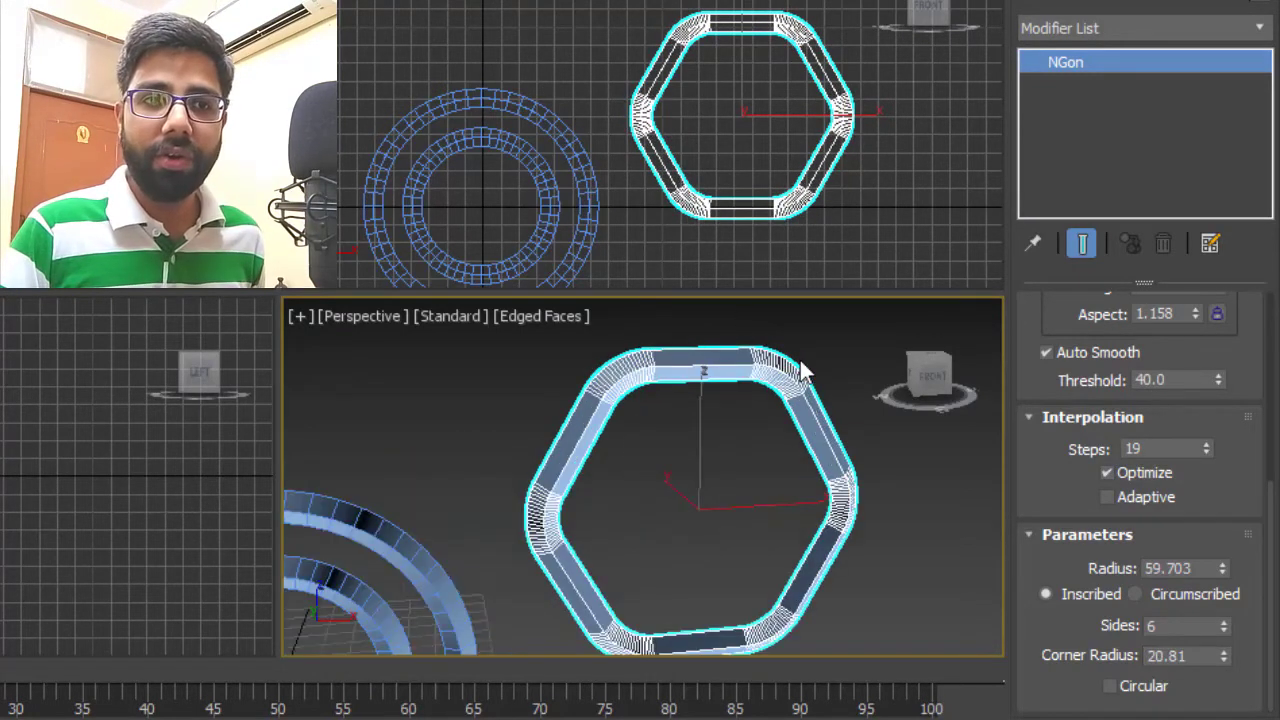
{"action": "middle_click_drag", "start_coordinate": [766, 430], "coordinate": [791, 412], "text": "alt"}
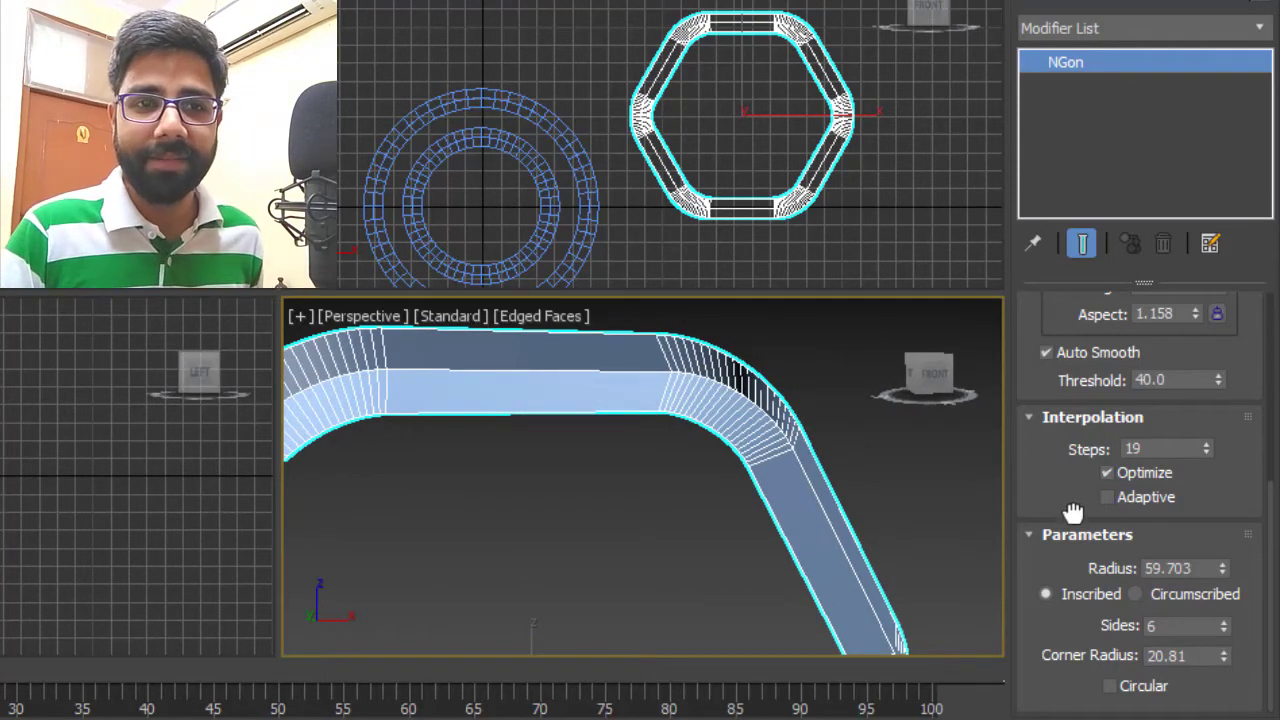
Reduce the NGon's interpolation steps to 17.
{"action": "scroll", "coordinate": [1071, 511], "scroll_direction": "up", "scroll_amount": 2}
{"action": "mouse_move", "coordinate": [1207, 510]}
{"action": "left_mouse_down"}
{"action": "mouse_move", "coordinate": [1209, 538]}
{"action": "mouse_move", "coordinate": [1207, 506]}
{"action": "left_mouse_up"}
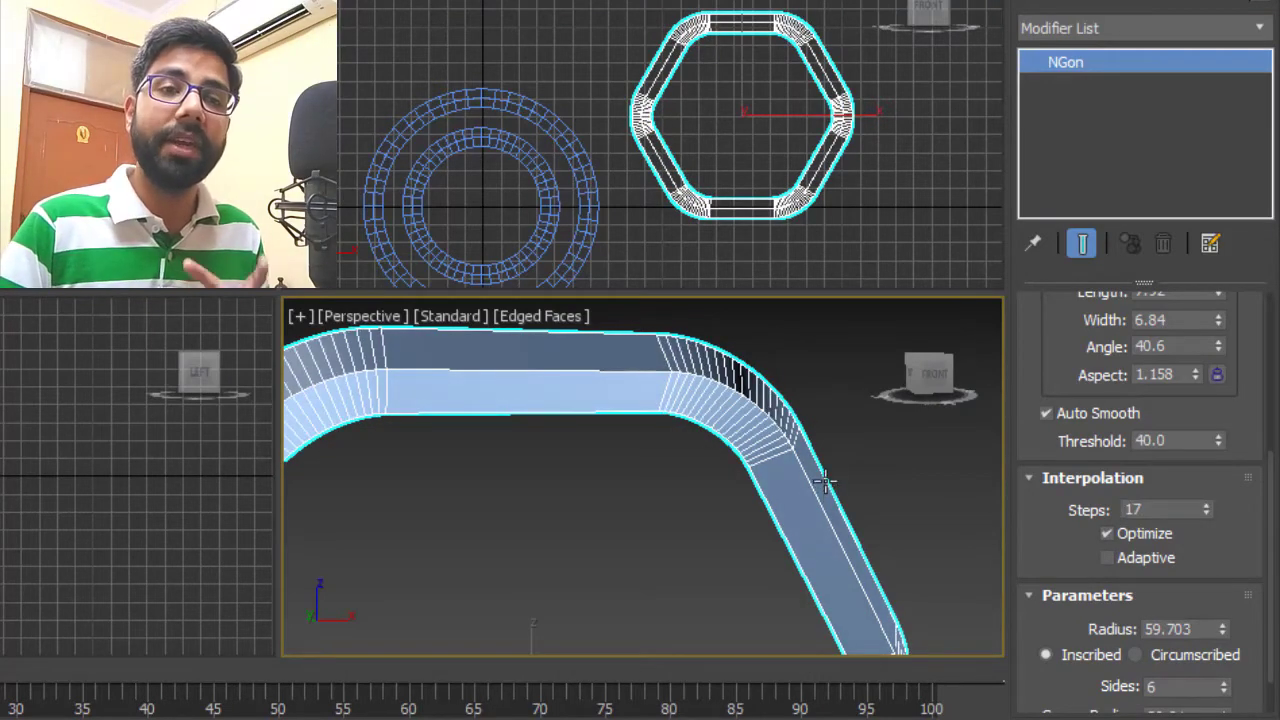
{"action": "scroll", "coordinate": [820, 488], "scroll_direction": "down", "scroll_amount": 5}
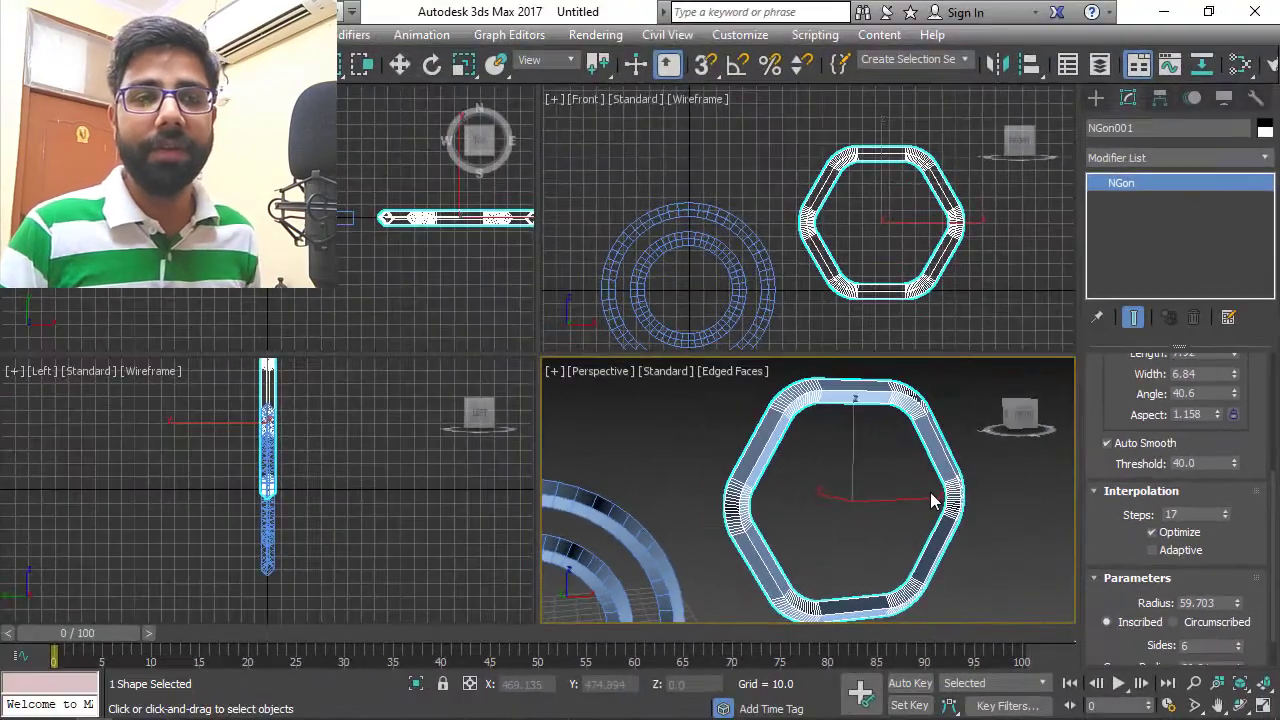
Draw a six-pointed star spline beside the NGon in the Front viewport, with radii of about 70 and 40.
{"action": "scroll", "coordinate": [878, 216], "scroll_direction": "down", "scroll_amount": 4}
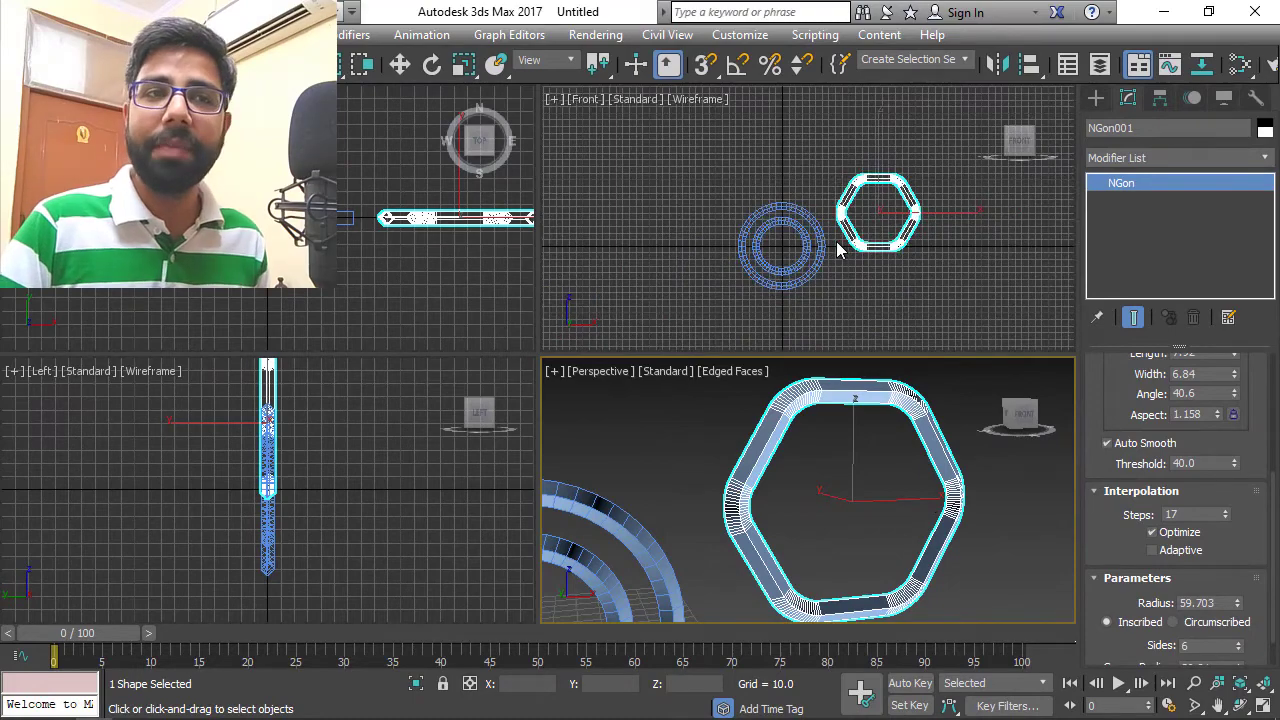
{"action": "scroll", "coordinate": [837, 246], "scroll_direction": "up", "scroll_amount": 2}
{"action": "middle_click_drag", "start_coordinate": [895, 239], "coordinate": [770, 200]}
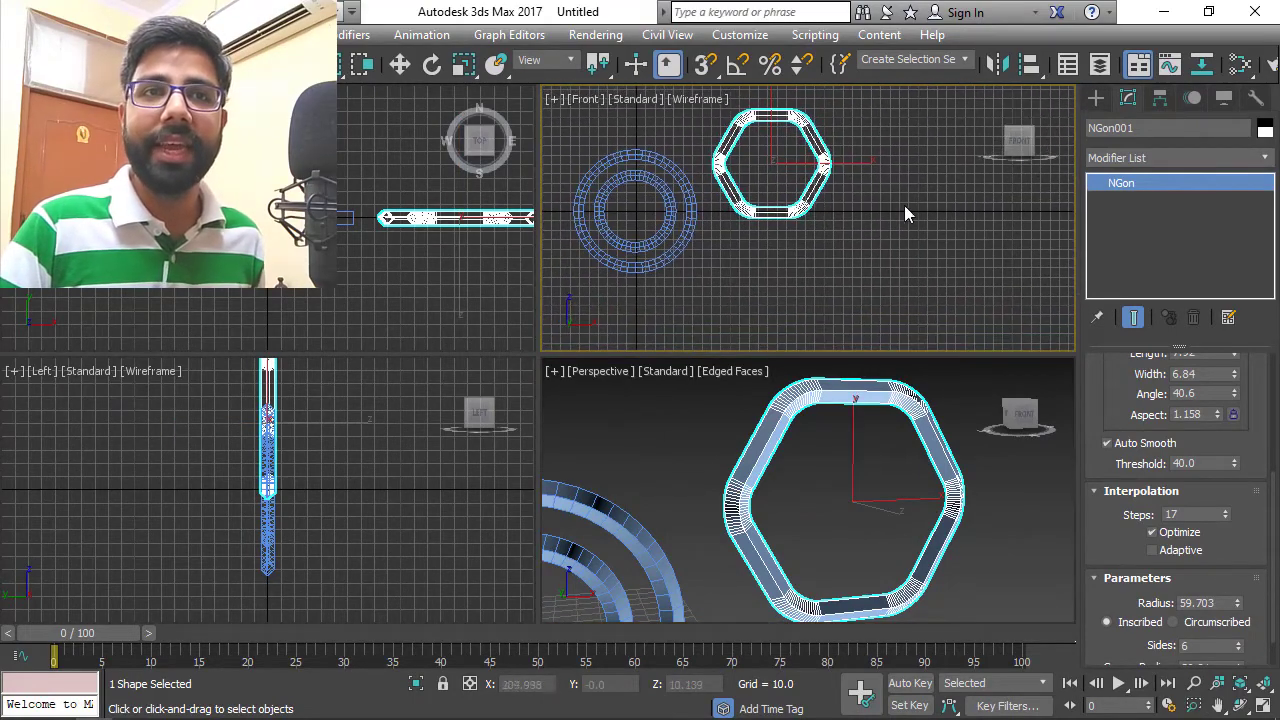
{"action": "left_click", "coordinate": [1095, 97]}
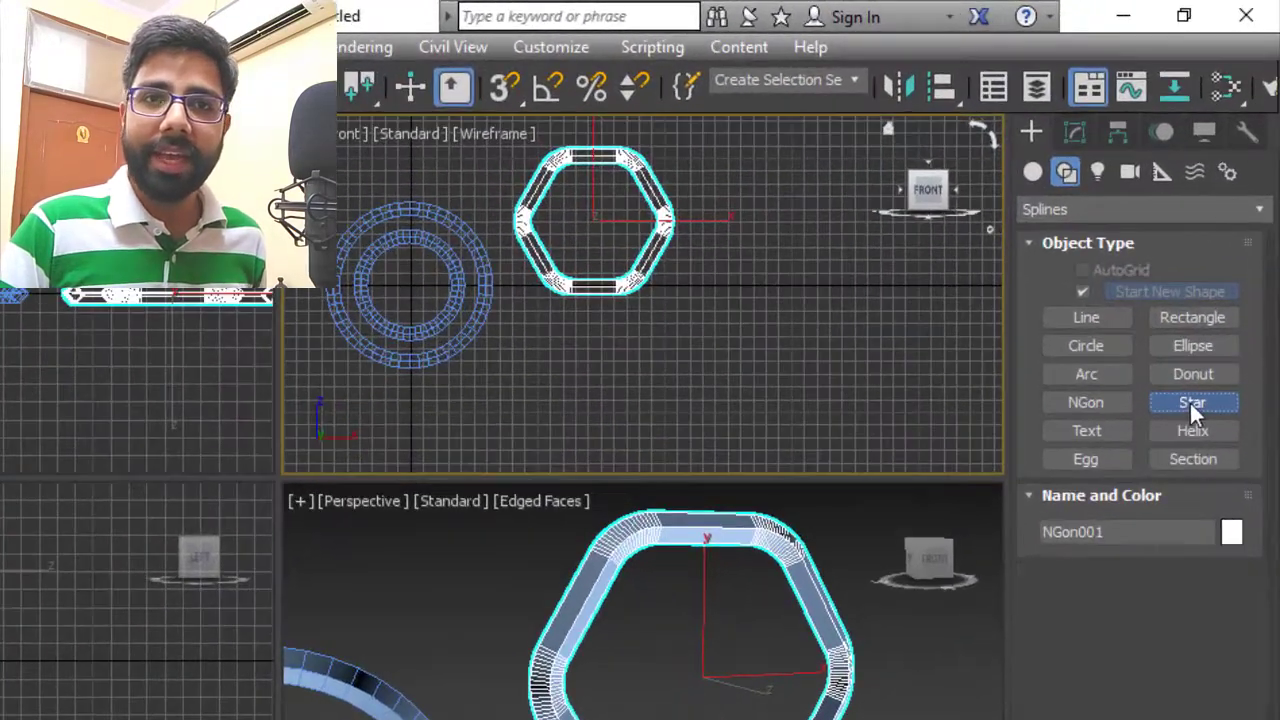
{"action": "left_click", "coordinate": [1215, 298]}
{"action": "scroll", "coordinate": [787, 255], "scroll_direction": "down", "scroll_amount": 4}
{"action": "scroll", "coordinate": [613, 343], "scroll_direction": "up", "scroll_amount": 3}
{"action": "left_click_drag", "start_coordinate": [649, 329], "coordinate": [749, 306]}
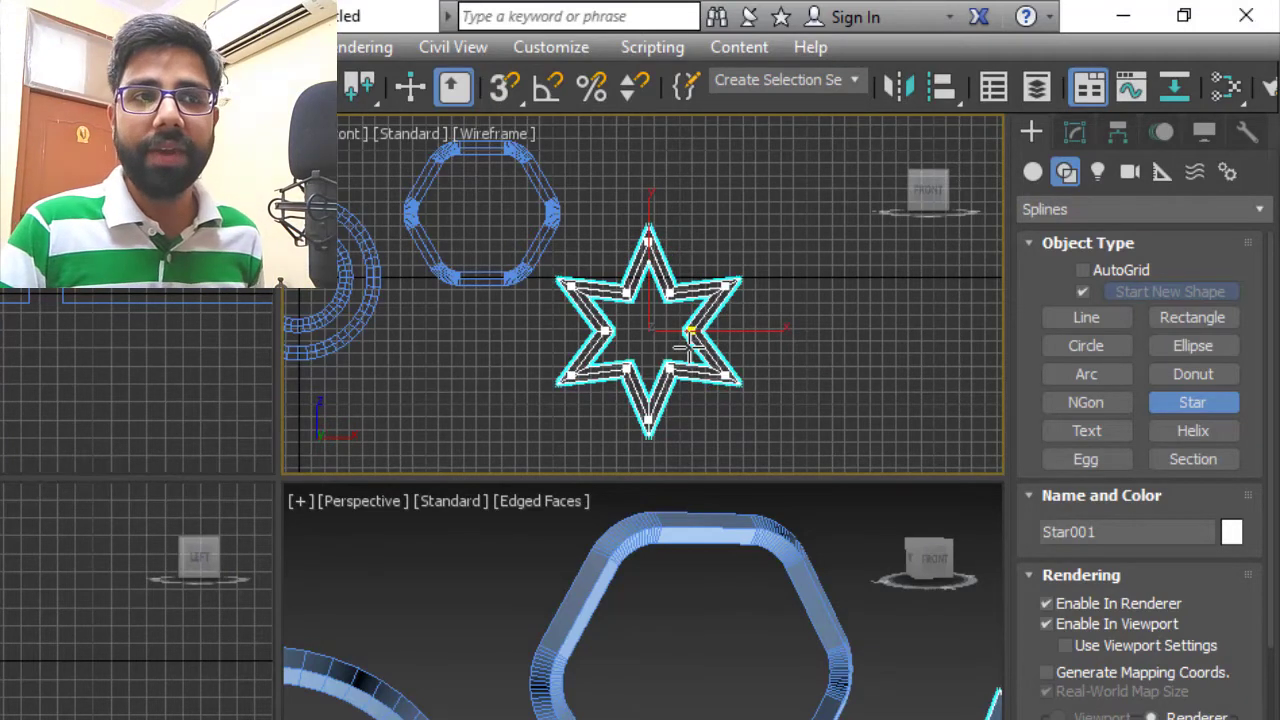
{"action": "left_click", "coordinate": [697, 348]}
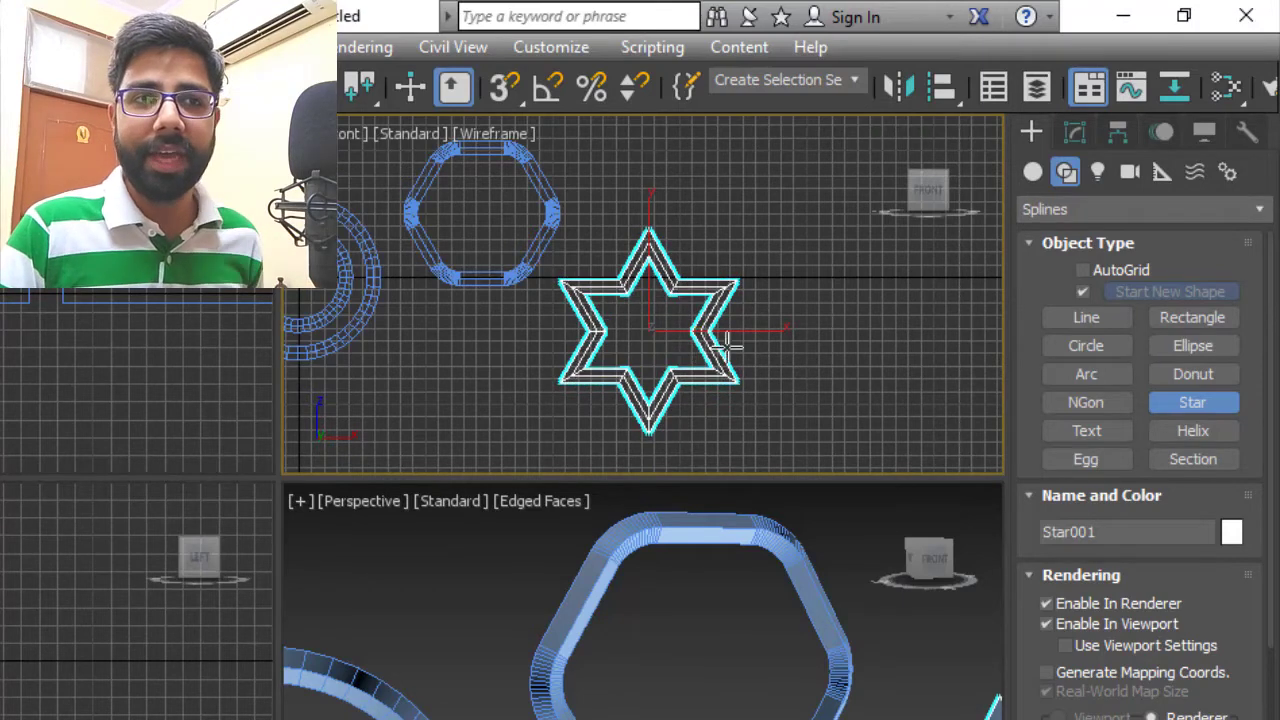
Set the star's Radius 1 to 72.201 and Radius 2 to 43.578.
{"action": "scroll", "coordinate": [634, 317], "scroll_direction": "up", "scroll_amount": 2}
{"action": "middle_click_drag", "start_coordinate": [723, 346], "coordinate": [756, 315]}
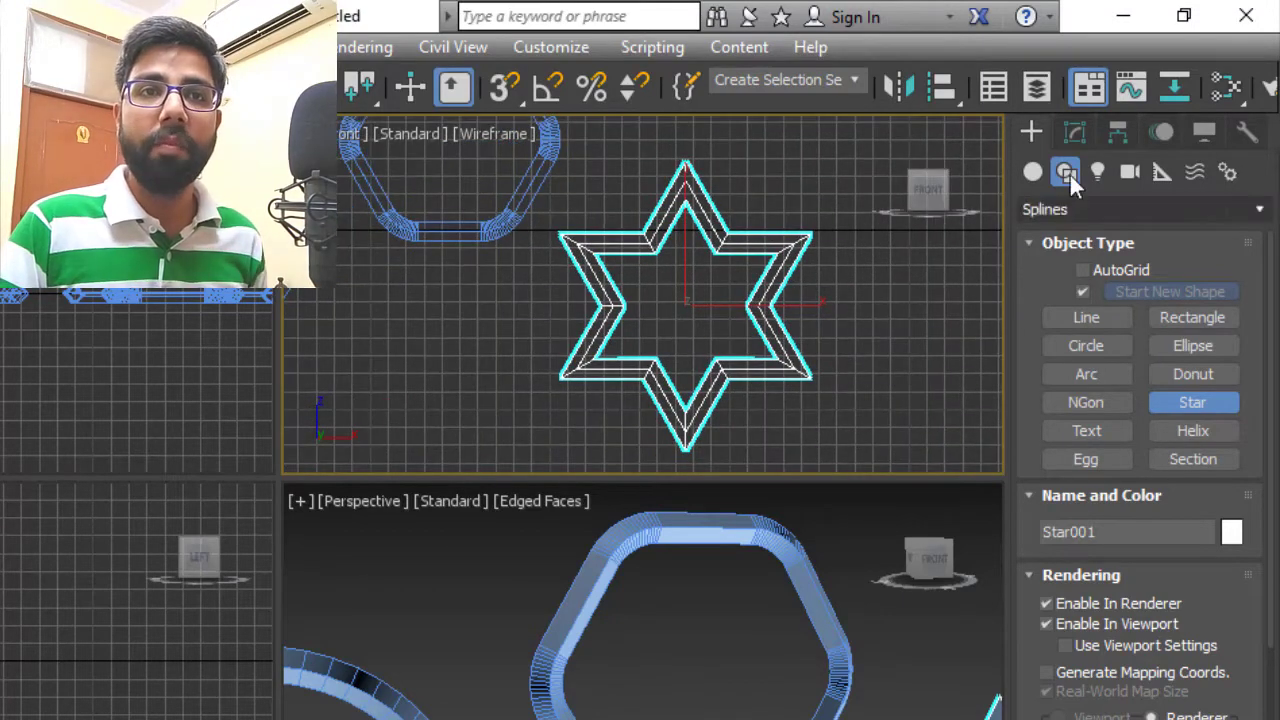
{"action": "left_click", "coordinate": [1076, 133]}
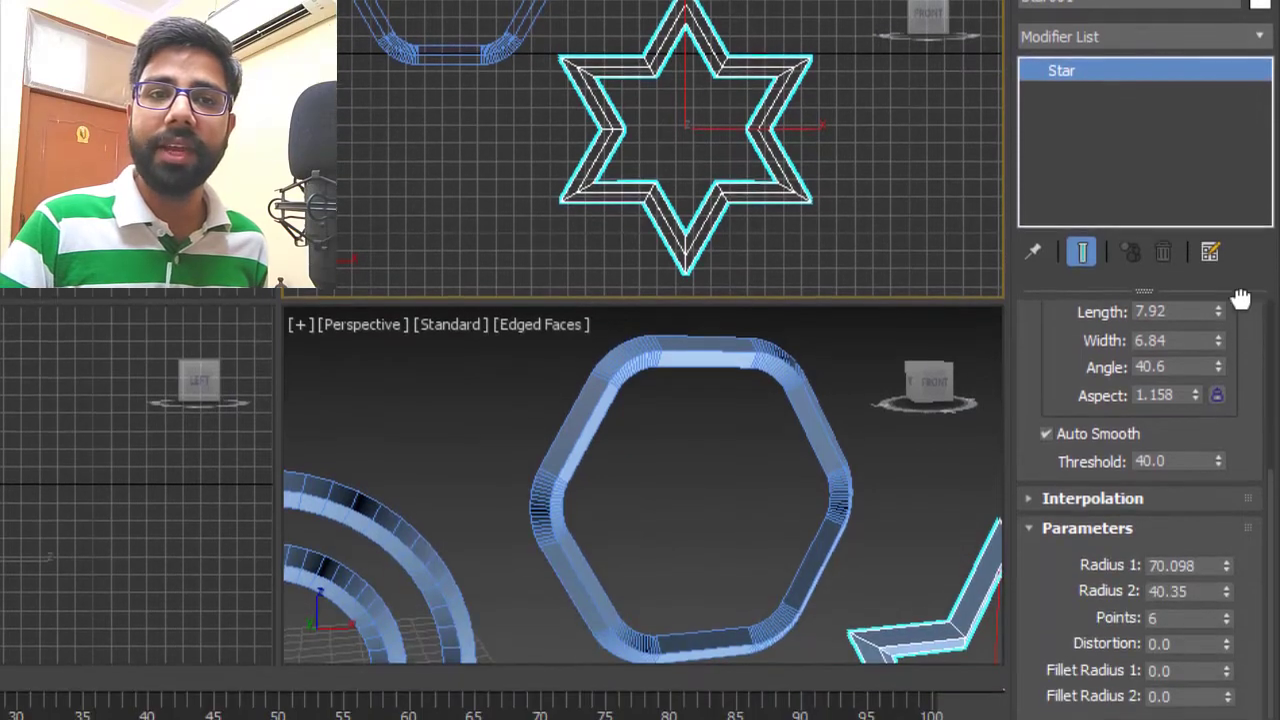
{"action": "left_click_drag", "start_coordinate": [1243, 496], "coordinate": [1254, 585]}
{"action": "left_click_drag", "start_coordinate": [1254, 406], "coordinate": [1257, 250]}
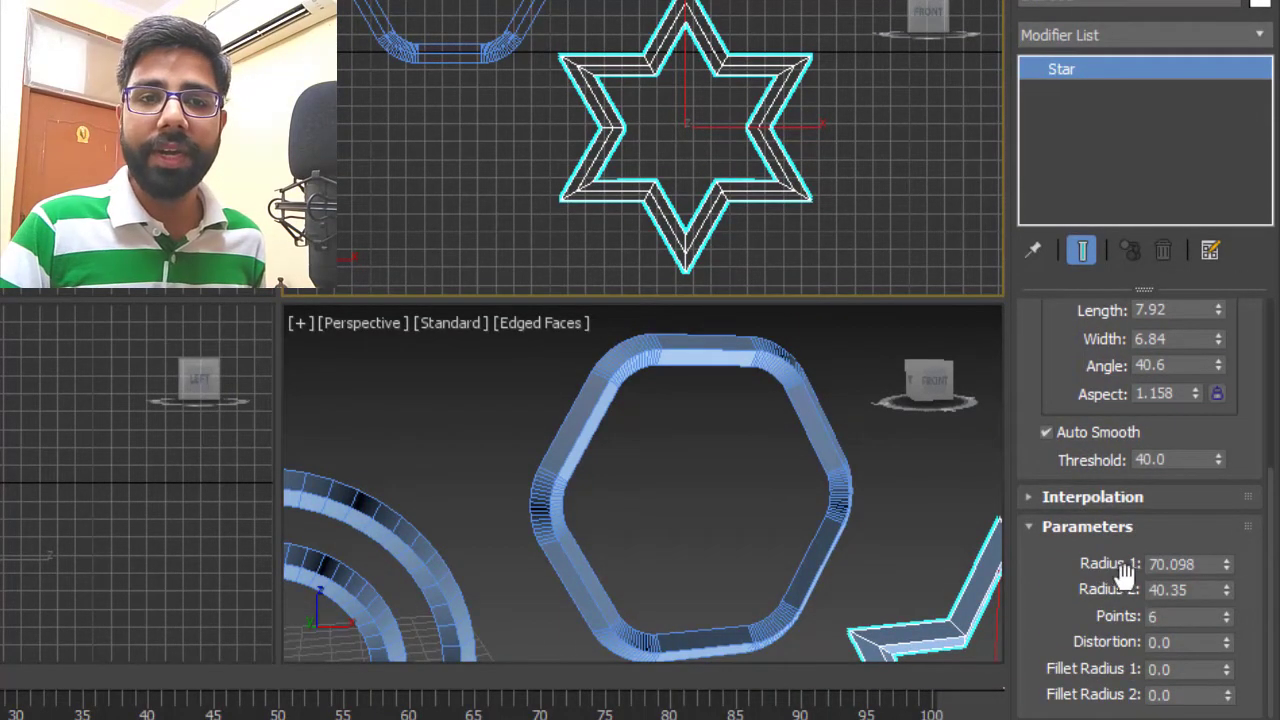
{"action": "left_click_drag", "start_coordinate": [1227, 568], "coordinate": [1238, 592]}
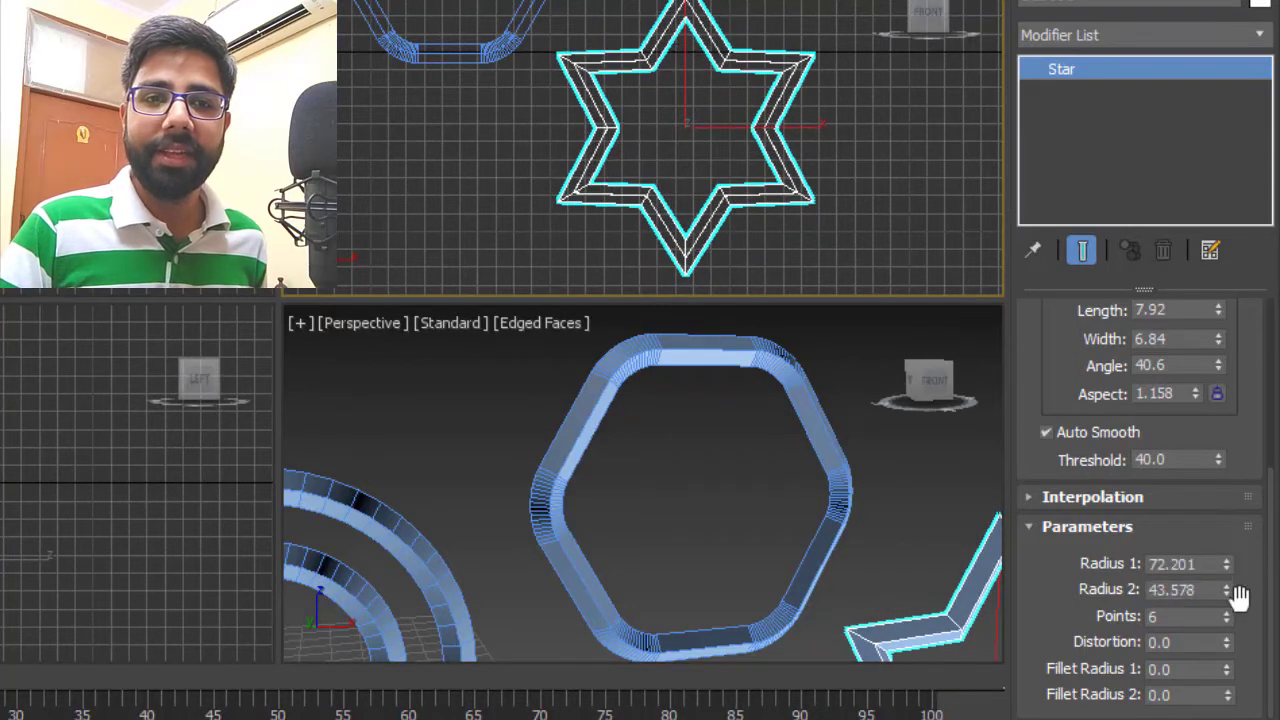
Try the star with 8 points and return its point count to 6.
{"action": "left_click", "coordinate": [1228, 613]}
{"action": "left_click", "coordinate": [1228, 613]}
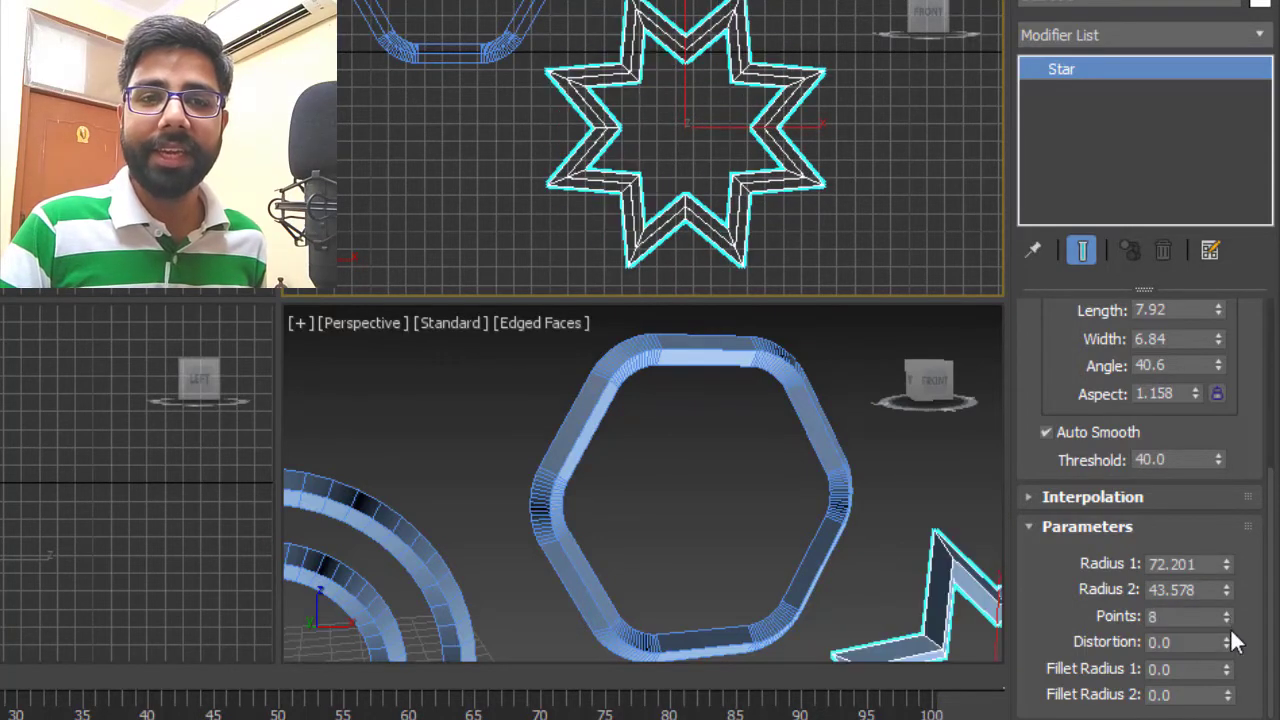
{"action": "left_click", "coordinate": [1228, 622]}
{"action": "left_click", "coordinate": [1228, 622]}
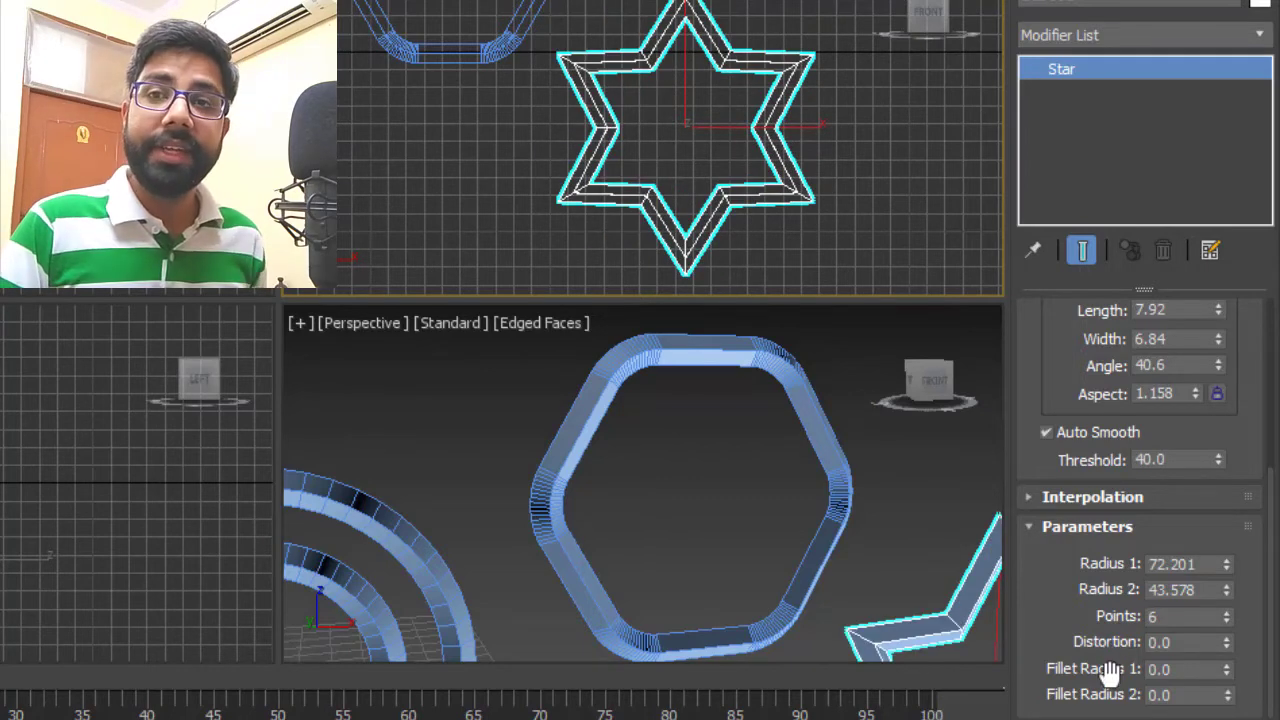
Twist the star with a distortion of 30.37 and round its outer points with a Fillet Radius 1 of 2.77.
{"action": "left_click", "coordinate": [1227, 638]}
{"action": "left_click_drag", "start_coordinate": [1227, 640], "coordinate": [410, 373]}
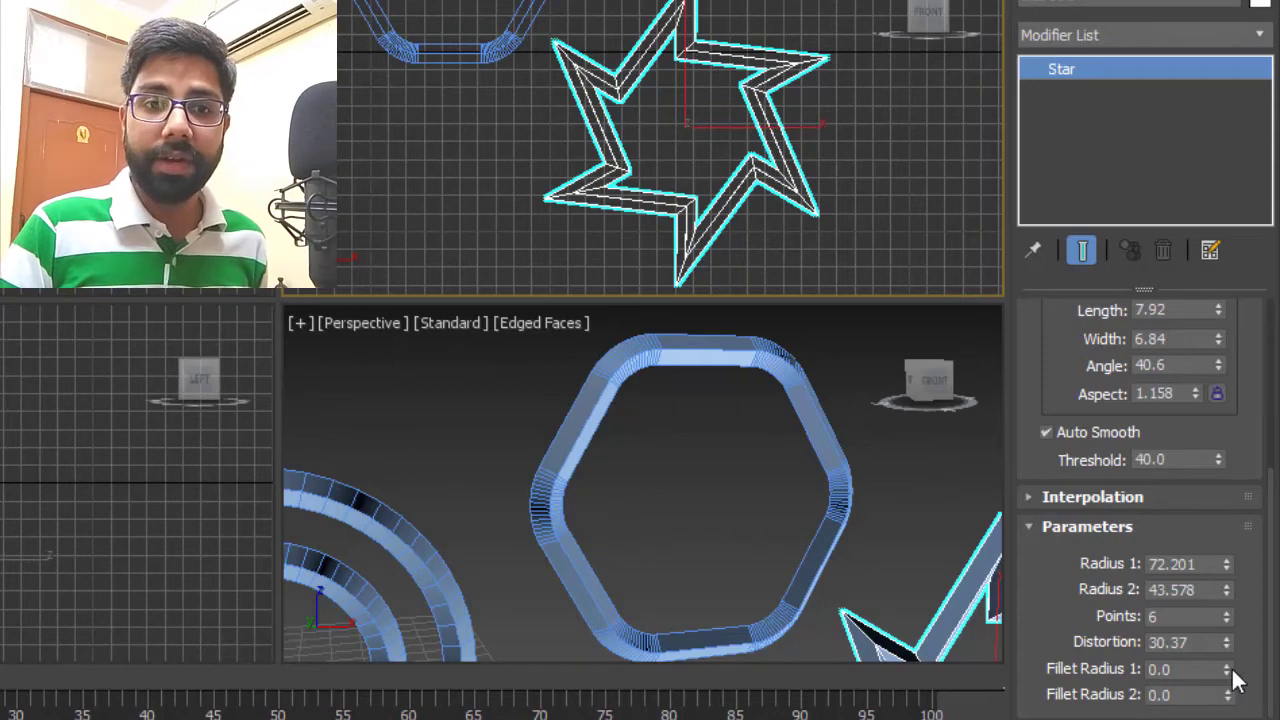
{"action": "left_click_drag", "start_coordinate": [1236, 678], "coordinate": [51, 349]}
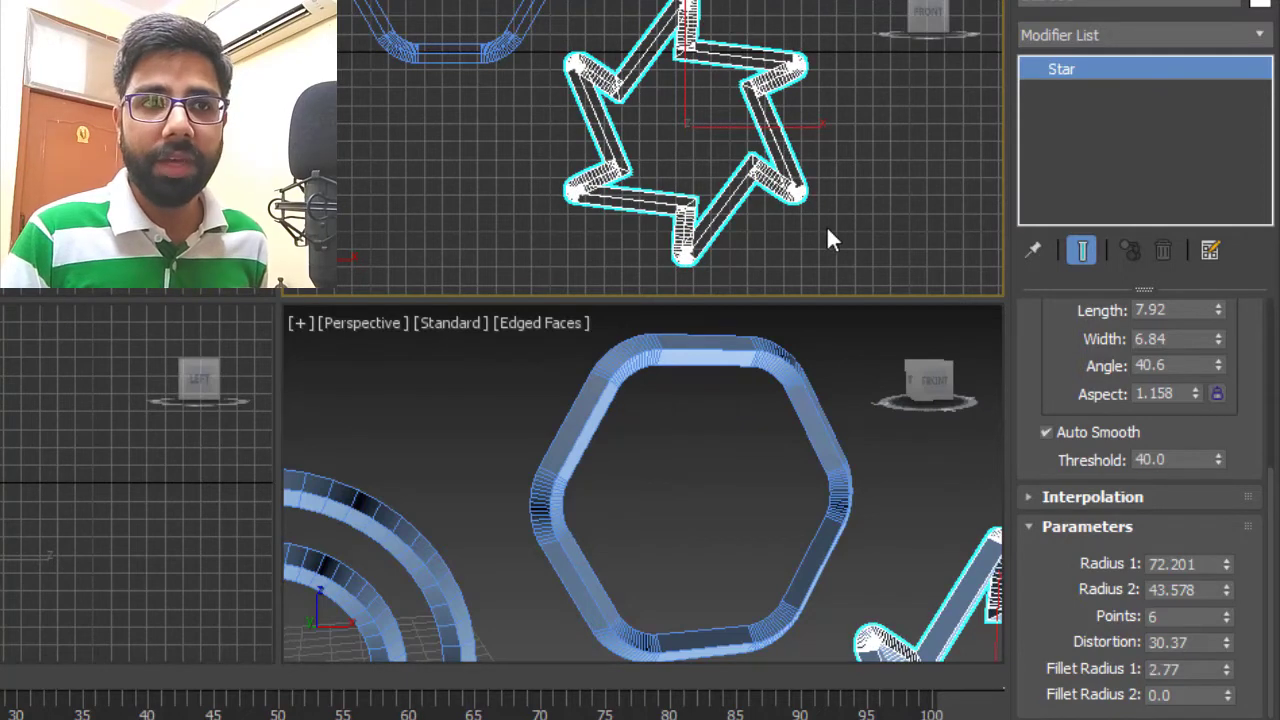
Inspect a rounded star tip up close and round the inner corners with a Fillet Radius 2 of 14.78.
{"action": "scroll", "coordinate": [810, 240], "scroll_direction": "up", "scroll_amount": 5}
{"action": "scroll", "coordinate": [810, 240], "scroll_direction": "up", "scroll_amount": 4}
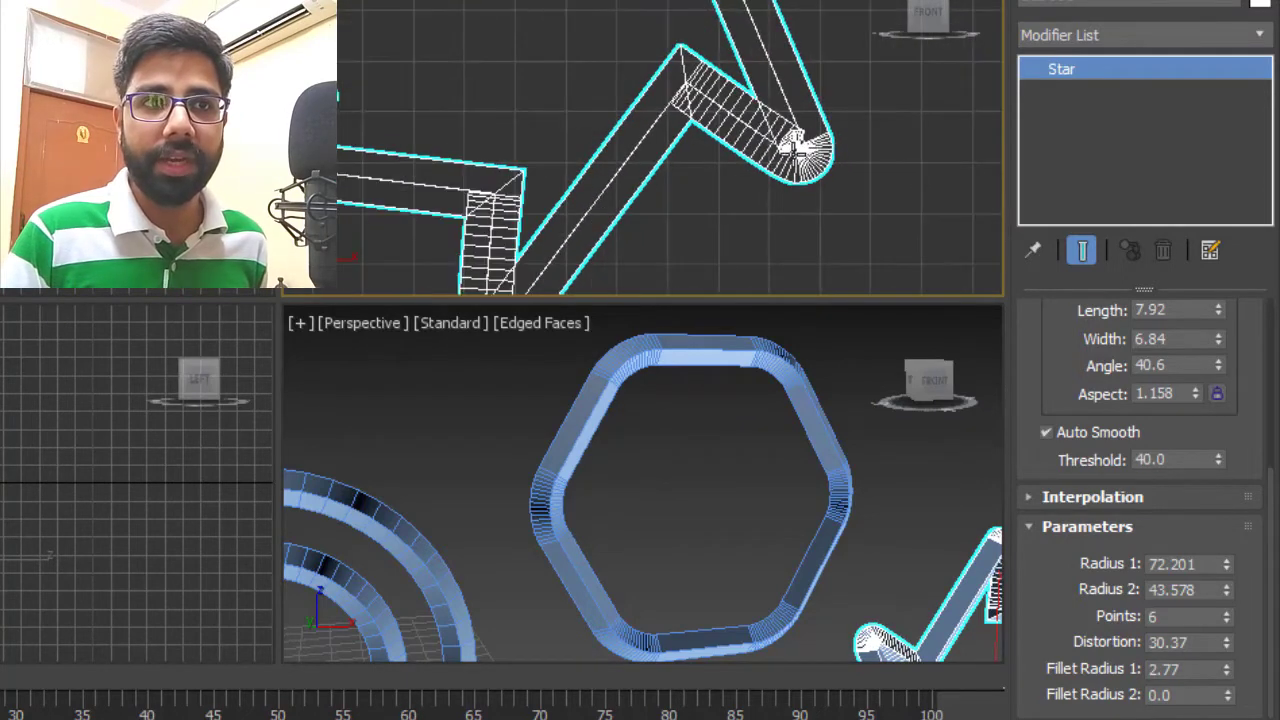
{"action": "scroll", "coordinate": [843, 140], "scroll_direction": "up", "scroll_amount": 2}
{"action": "scroll", "coordinate": [843, 140], "scroll_direction": "down", "scroll_amount": 1}
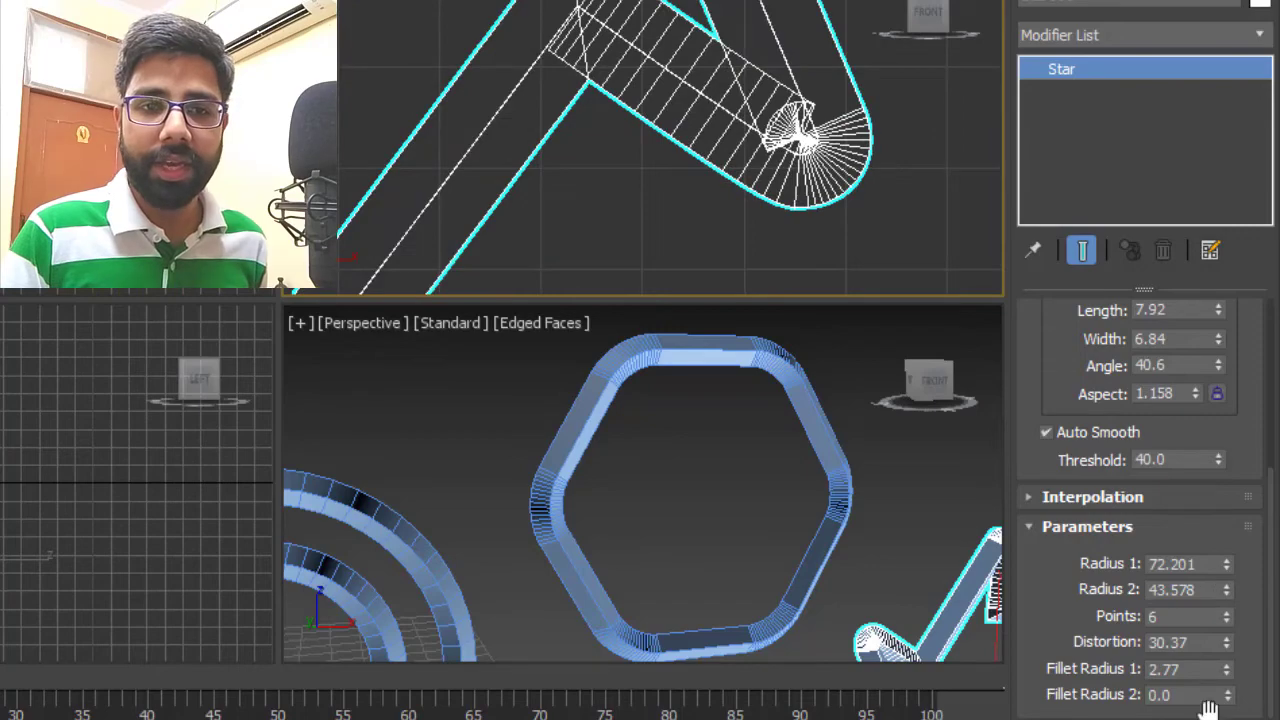
{"action": "left_click_drag", "start_coordinate": [1230, 703], "coordinate": [1242, 150]}
{"action": "scroll", "coordinate": [745, 110], "scroll_direction": "down", "scroll_amount": 5}
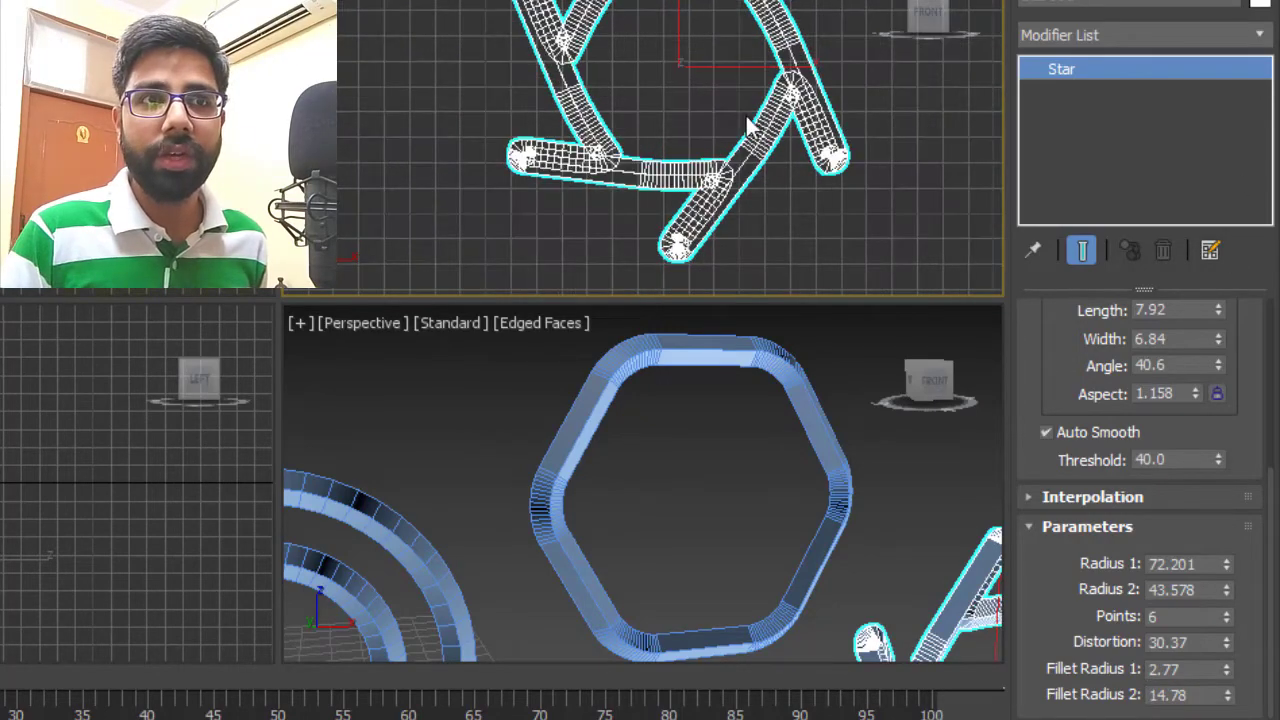
{"action": "middle_click_drag", "start_coordinate": [787, 172], "coordinate": [793, 144]}
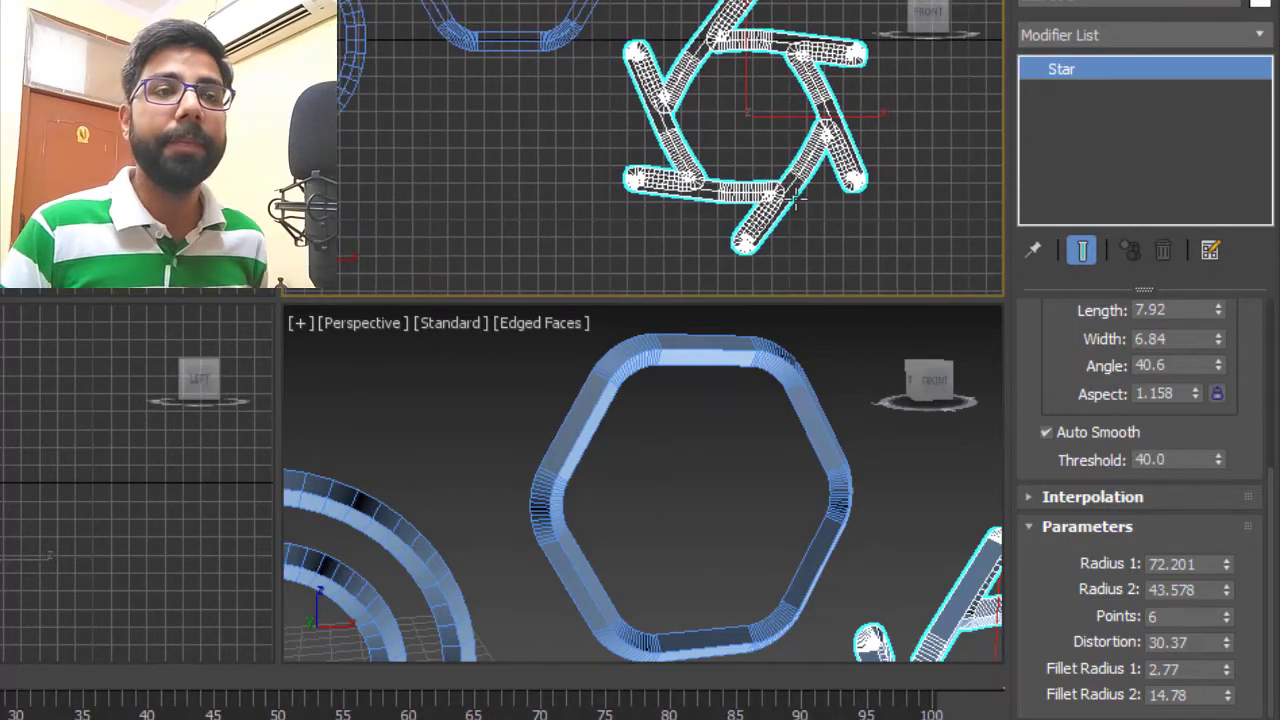